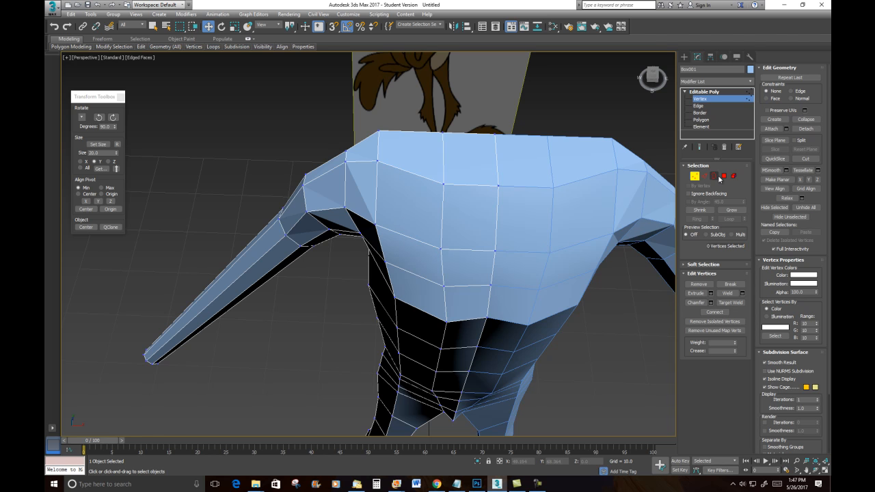
# - Inset the two selected polygons at the top center of the torso
pyautogui.click(724, 176)
pyautogui.click(470, 158)
pyautogui.keyDown('ctrl'); pyautogui.click(471, 204); pyautogui.keyUp('ctrl')
pyautogui.rightClick(470, 200)
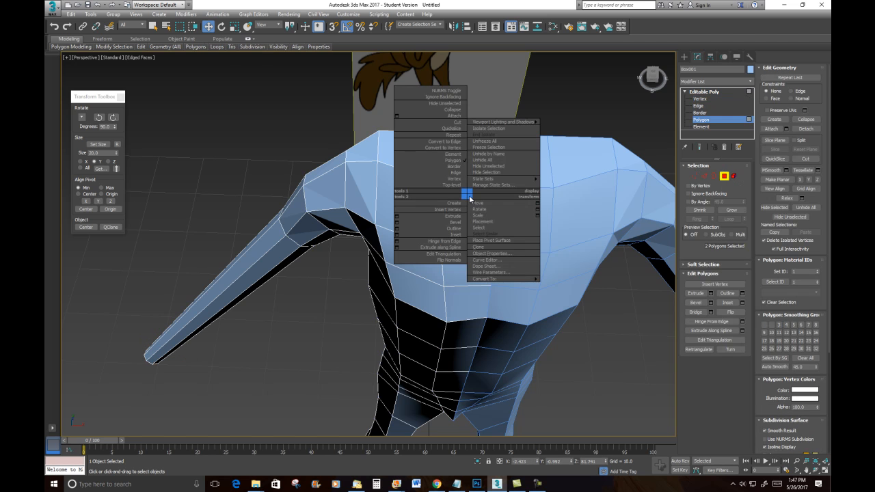
pyautogui.click(461, 236)
pyautogui.moveTo(465, 210); pyautogui.dragTo(465, 208)
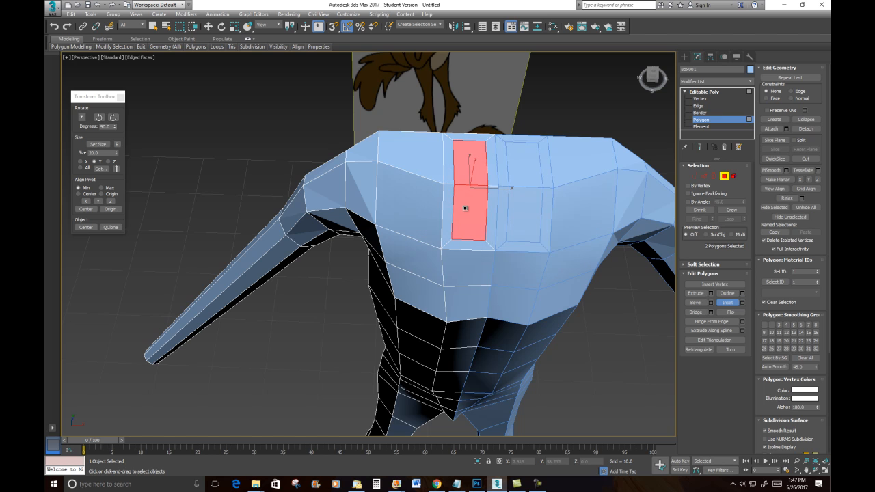
# - Delete the thin strip polygons along the center seam between the inset faces to open a slot
pyautogui.click(489, 165)
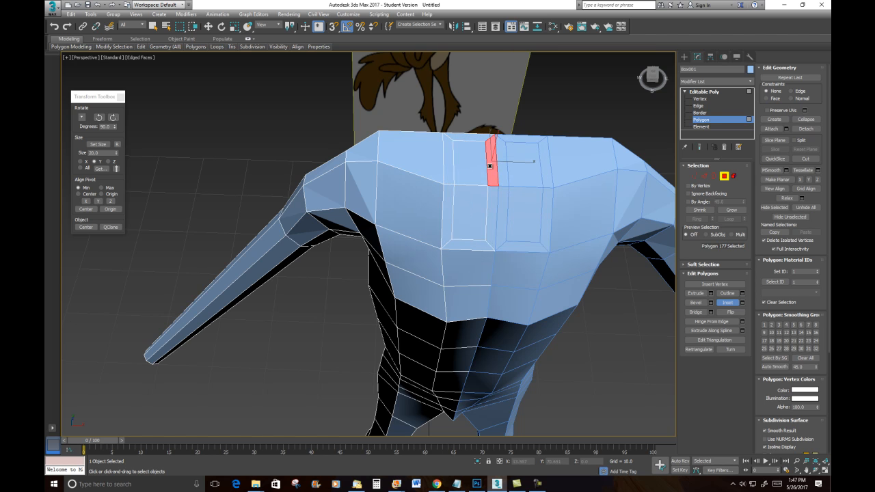
pyautogui.press('Delete')
pyautogui.click(492, 196)
pyautogui.press('Delete')
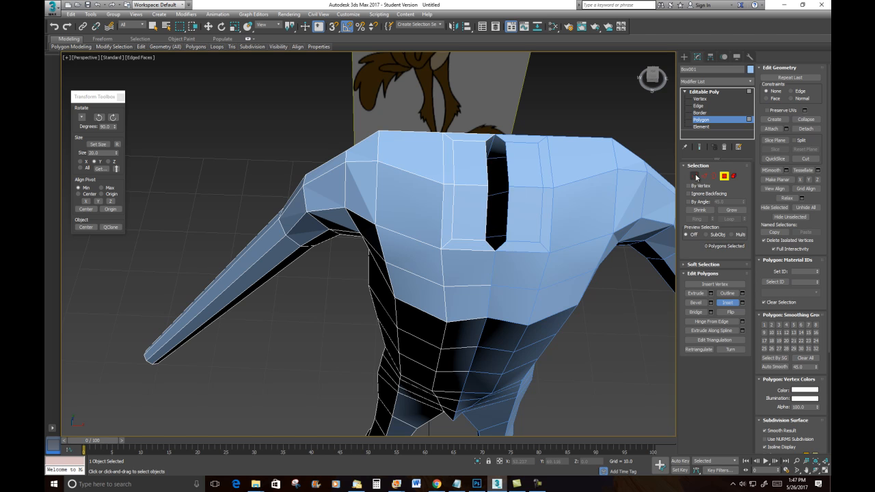
# - Select the vertex at the bottom of the slot and try to snap-move it toward the center line
pyautogui.click(695, 176)
pyautogui.click(485, 241)
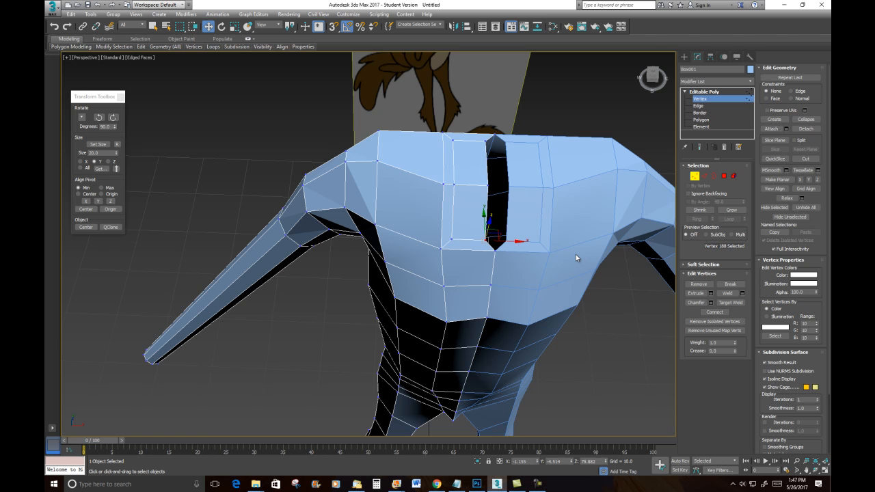
pyautogui.press('s')
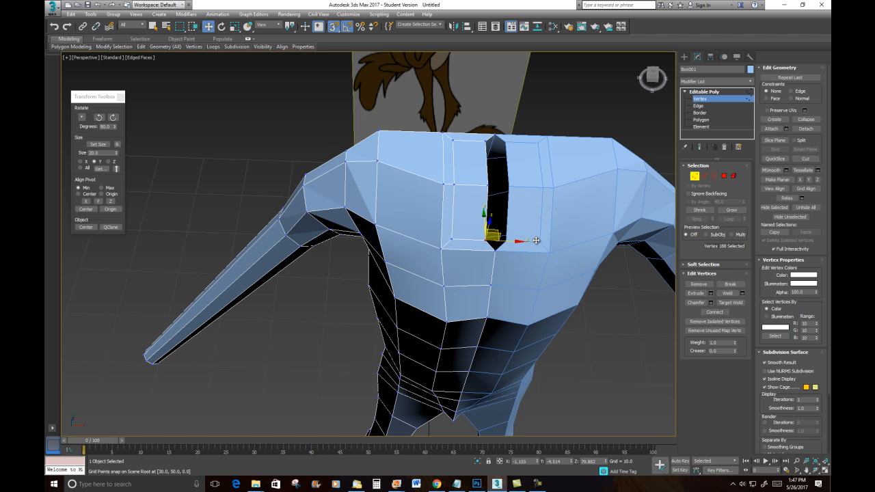
pyautogui.moveTo(512, 241); pyautogui.dragTo(492, 238)
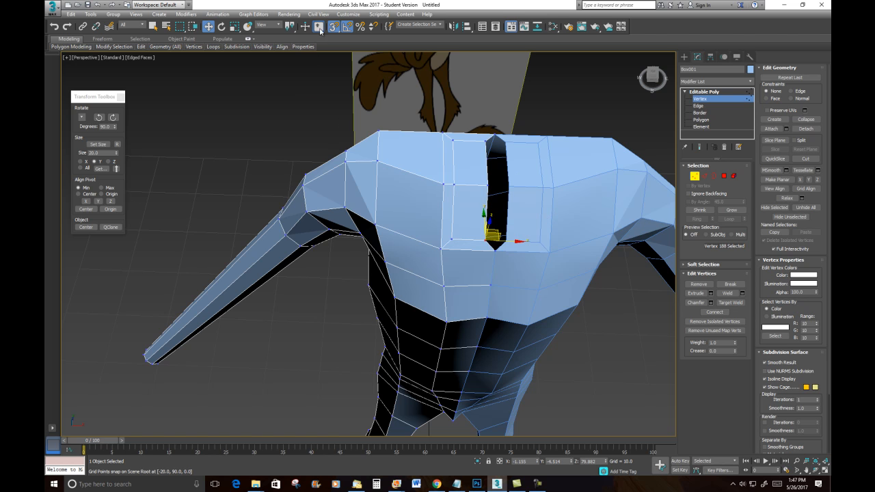
# - Orbit around the torso to examine the center opening from different angles
pyautogui.keyDown('alt'); pyautogui.moveTo(571, 269); pyautogui.dragTo(528, 274, button='middle'); pyautogui.keyUp('alt')
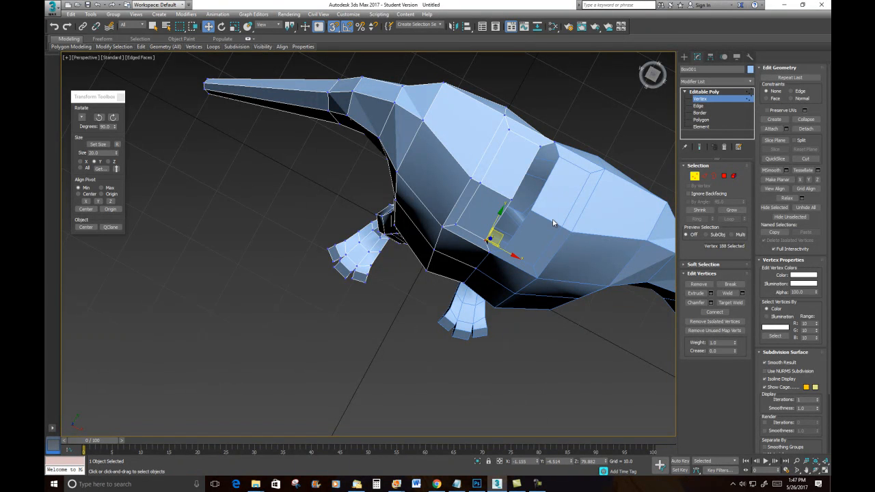
pyautogui.moveTo(554, 223)
pyautogui.keyDown('alt'); pyautogui.mouseDown(button='middle')
pyautogui.moveTo(589, 214)
pyautogui.moveTo(570, 227)
pyautogui.moveTo(521, 227)
pyautogui.moveTo(545, 224)
pyautogui.mouseUp(button='middle'); pyautogui.keyUp('alt')
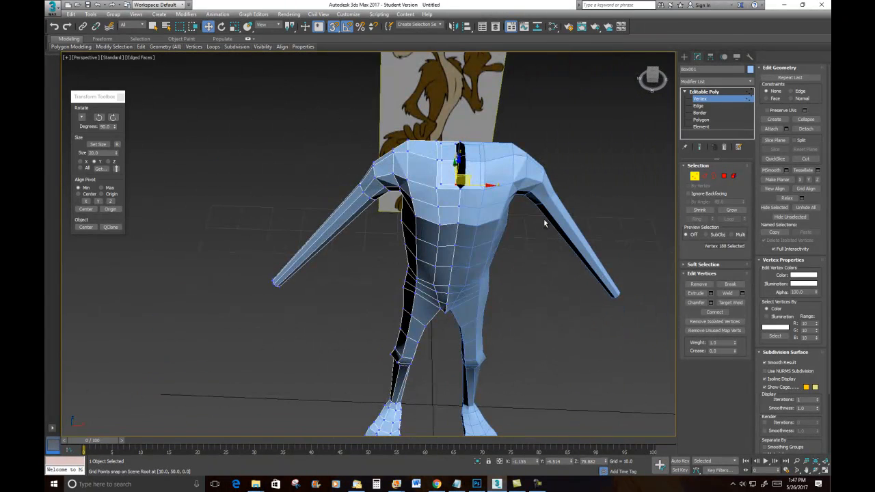
pyautogui.click(694, 176)
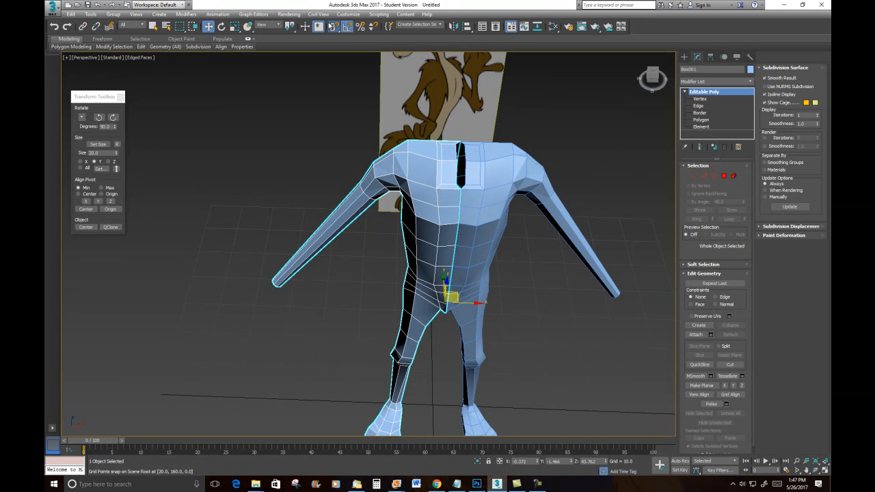
pyautogui.click(337, 27)
pyautogui.click(610, 155)
pyautogui.click(444, 181)
pyautogui.keyDown('alt'); pyautogui.moveTo(522, 274); pyautogui.dragTo(498, 292, button='middle'); pyautogui.keyUp('alt')
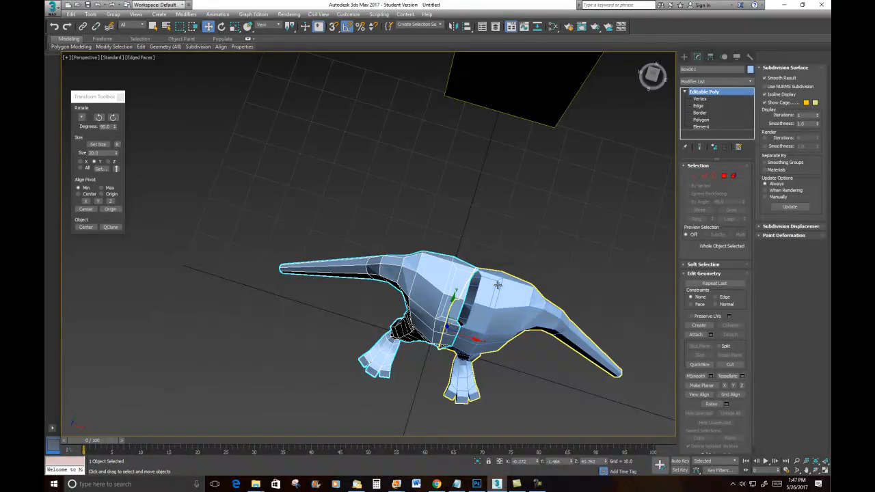
# - In the top view, select the slot's middle vertex, check the grid snap settings and try to snap it onto the center line
pyautogui.press('t')
pyautogui.press('F3')
pyautogui.scroll(10, 416, 264)
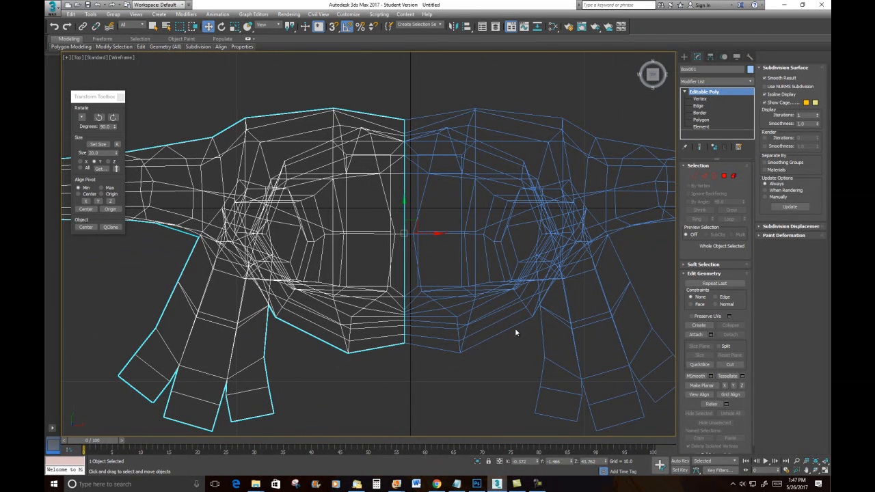
pyautogui.press('F3')
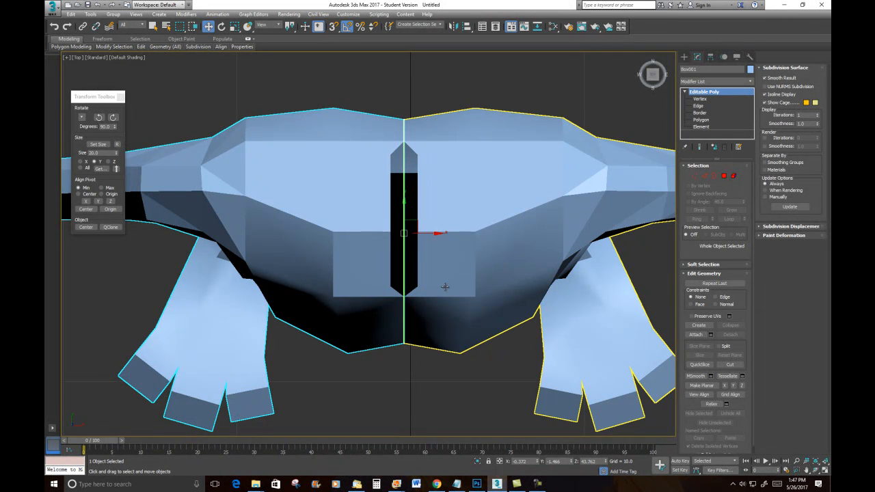
pyautogui.press('F4')
pyautogui.click(695, 175)
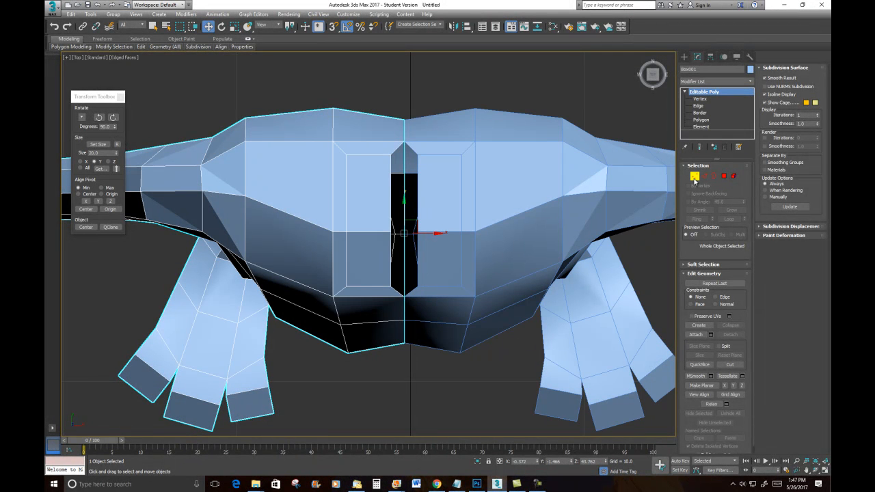
pyautogui.click(391, 232)
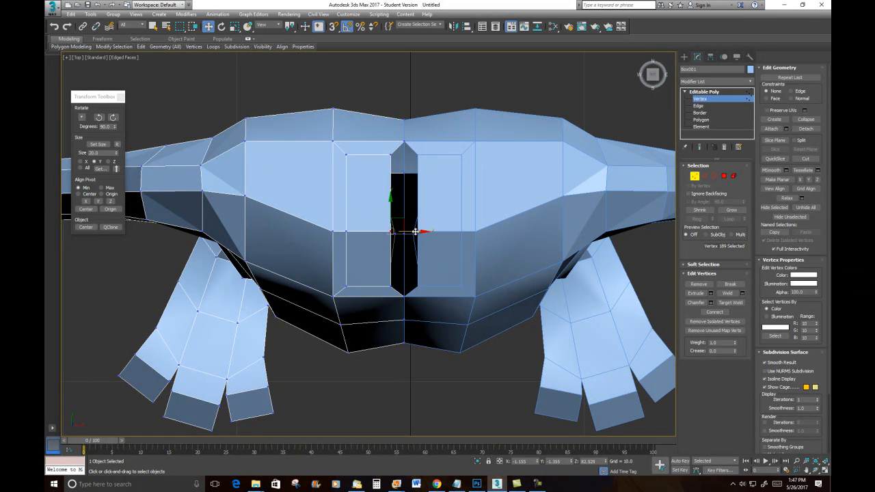
pyautogui.press('s')
pyautogui.click(335, 31)
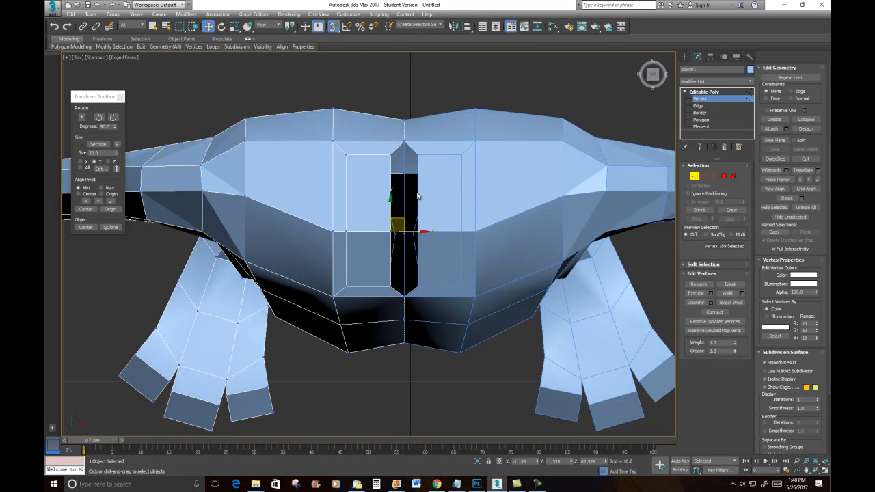
pyautogui.rightClick(333, 26)
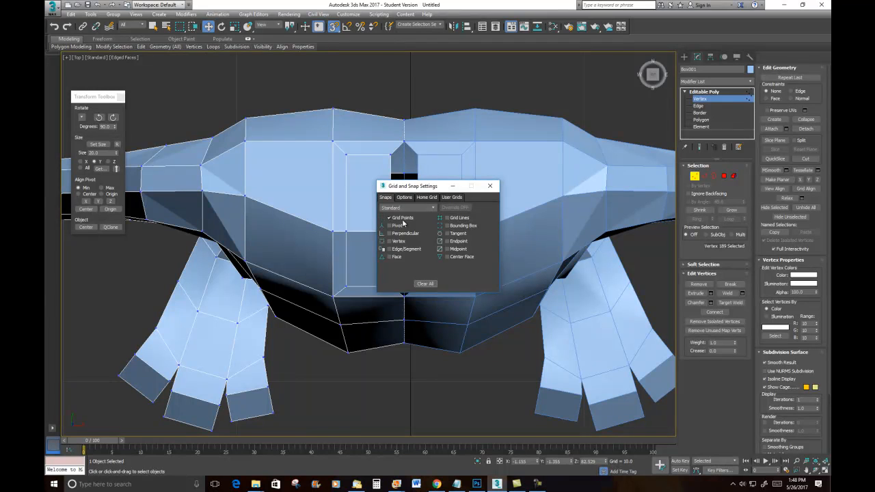
pyautogui.click(492, 187)
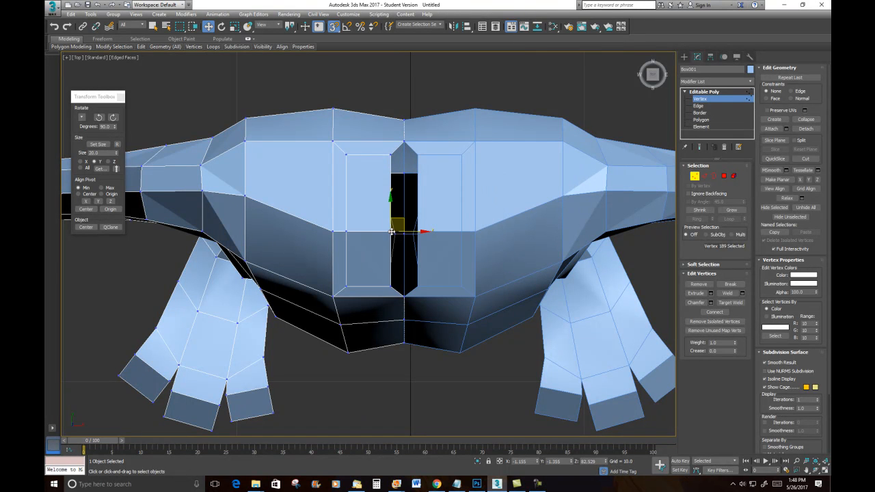
pyautogui.moveTo(391, 231); pyautogui.dragTo(416, 231)
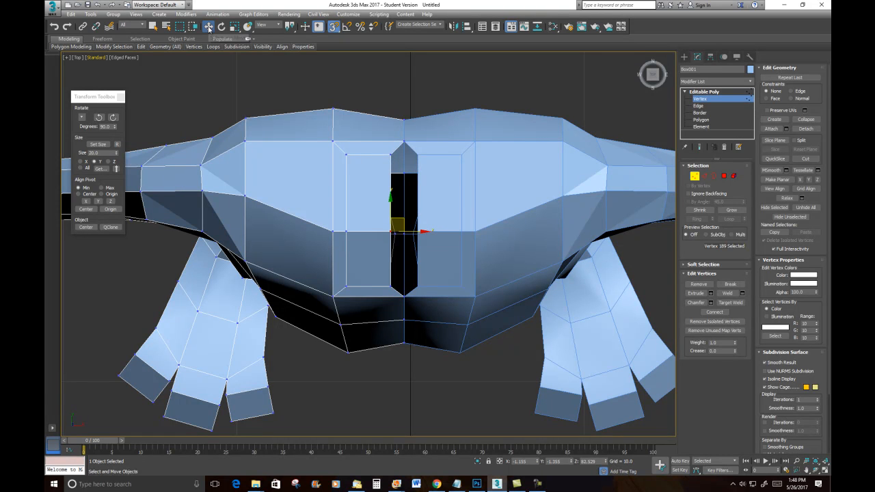
# - Open the Move Transform Type-In and set the selected vertex's world X to 0
pyautogui.rightClick(208, 28)
pyautogui.moveTo(427, 202); pyautogui.dragTo(273, 68)
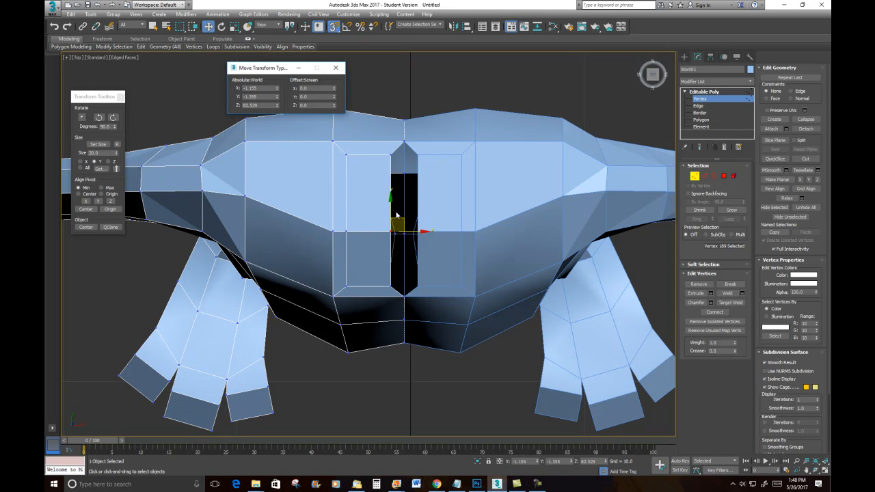
pyautogui.rightClick(277, 88)
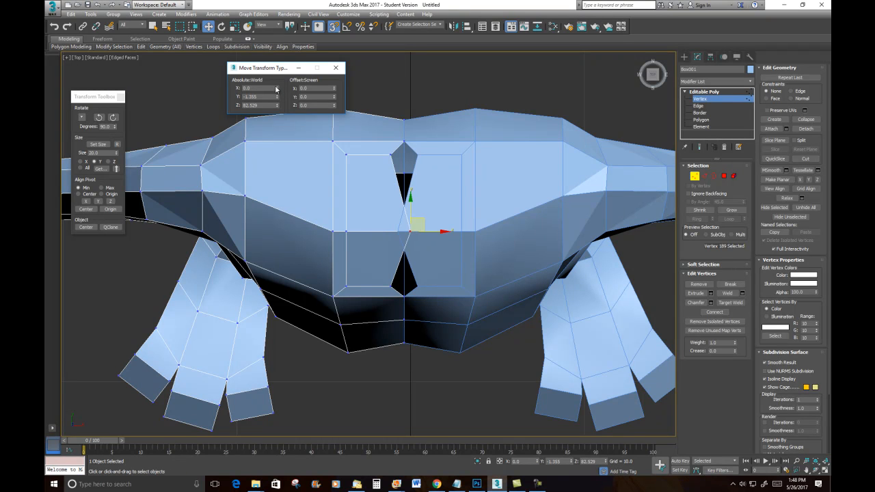
# - Set the world X of the slot's top and bottom vertices to 0 as well
pyautogui.click(391, 155)
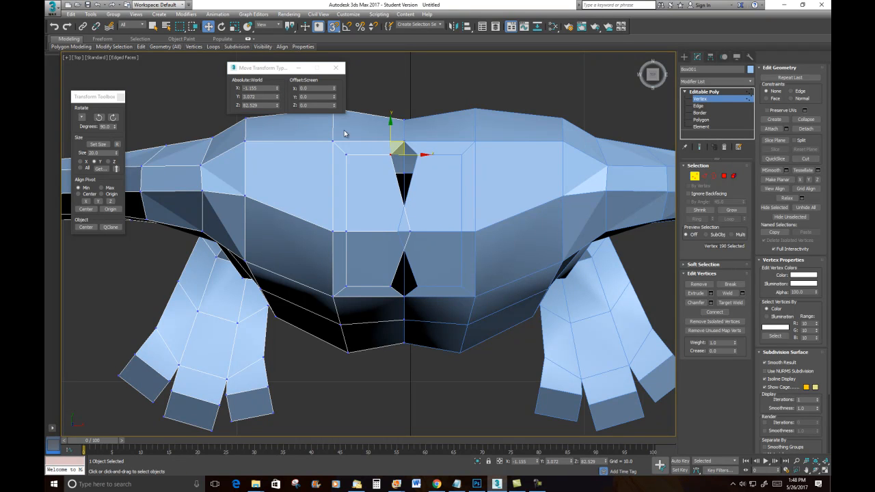
pyautogui.rightClick(278, 90)
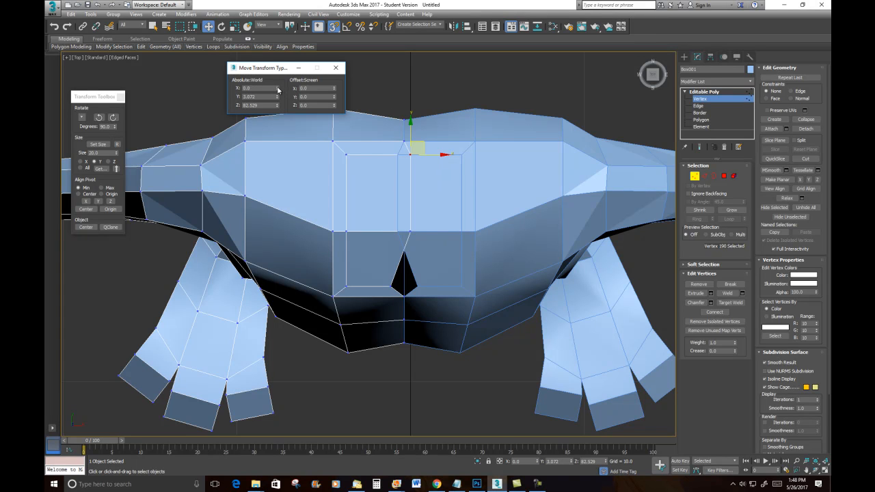
pyautogui.click(392, 286)
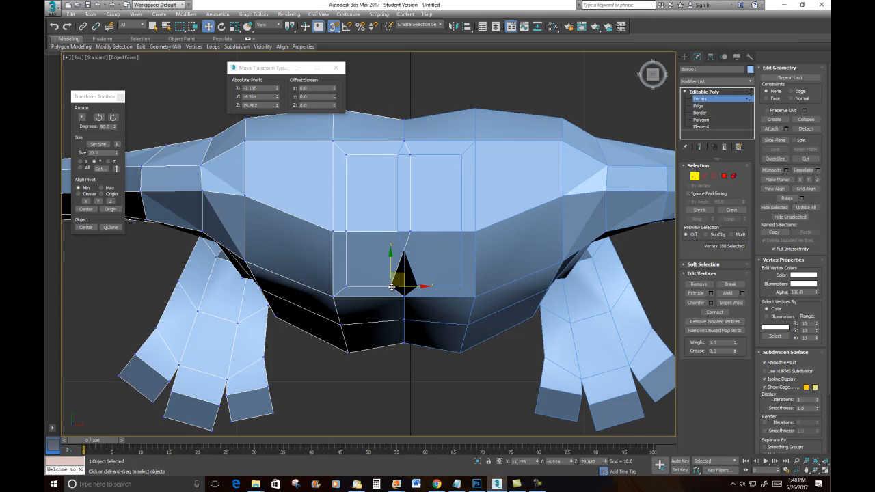
pyautogui.rightClick(277, 89)
# - Leave vertex mode, select the mirrored right half of the body and delete it
pyautogui.click(413, 89)
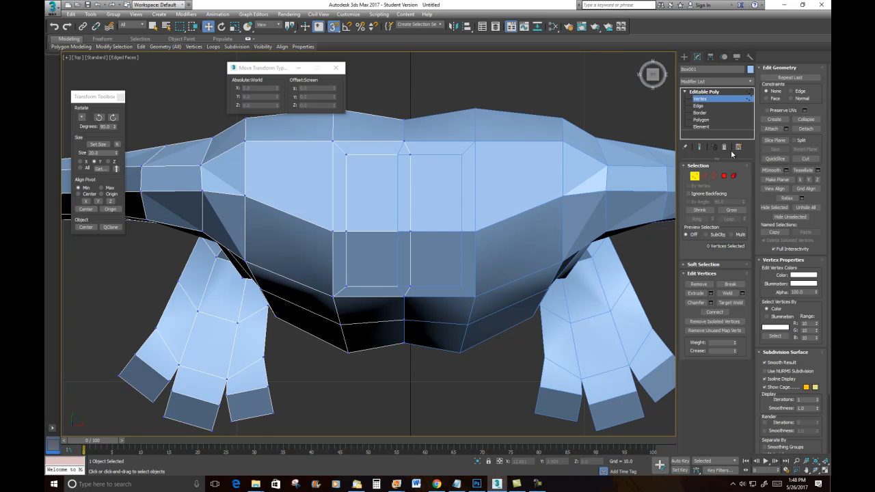
pyautogui.click(696, 176)
pyautogui.click(519, 83)
pyautogui.click(455, 138)
pyautogui.press('Delete')
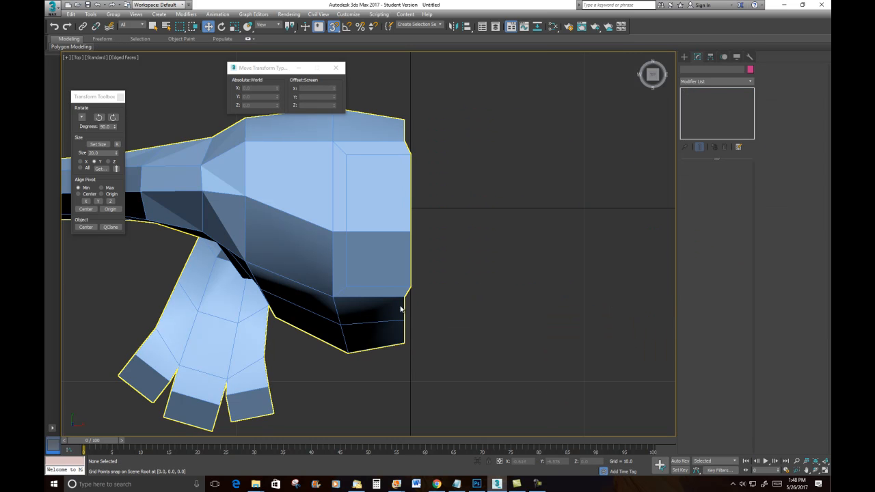
# - Select the remaining body half and select the vertices along its open center edge
pyautogui.click(400, 270)
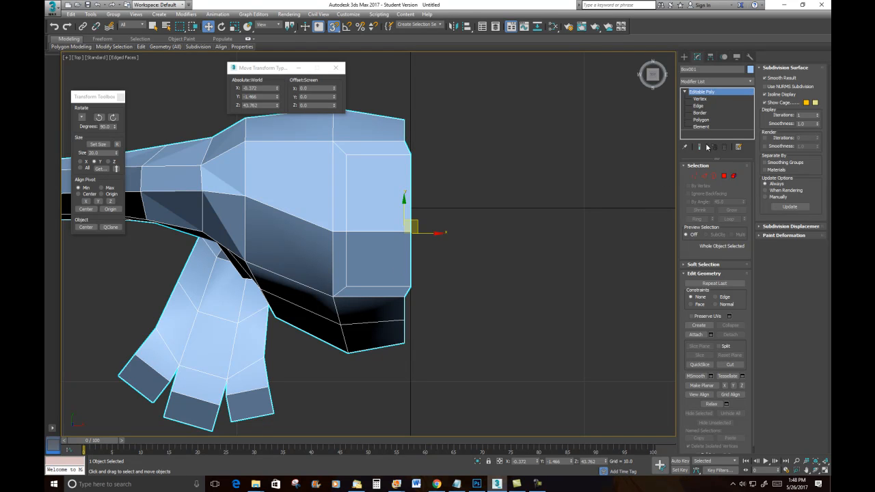
pyautogui.click(695, 176)
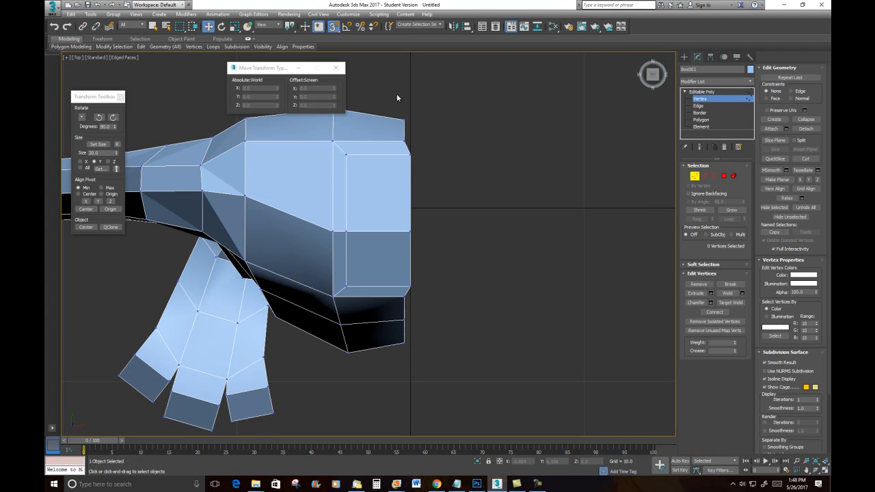
pyautogui.moveTo(440, 414); pyautogui.dragTo(442, 412)
pyautogui.keyDown('alt'); pyautogui.moveTo(461, 351); pyautogui.dragTo(472, 298, button='middle'); pyautogui.keyUp('alt')
pyautogui.scroll(-3, 479, 270)
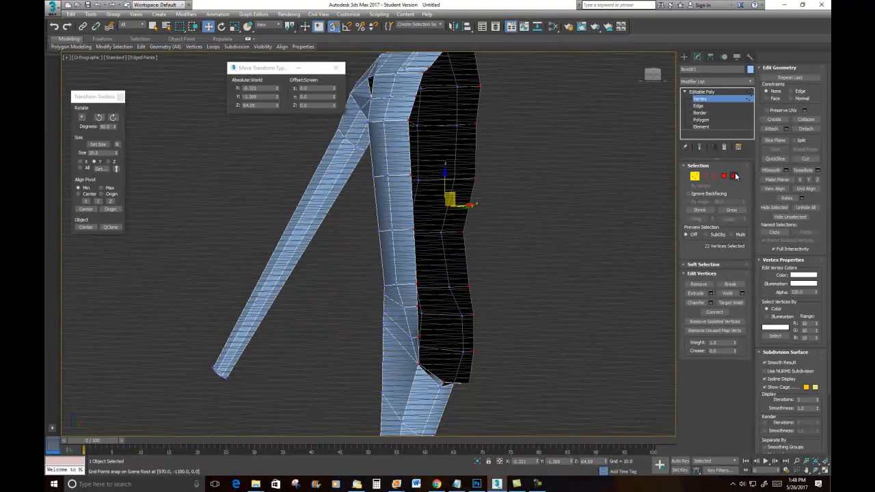
pyautogui.click(715, 176)
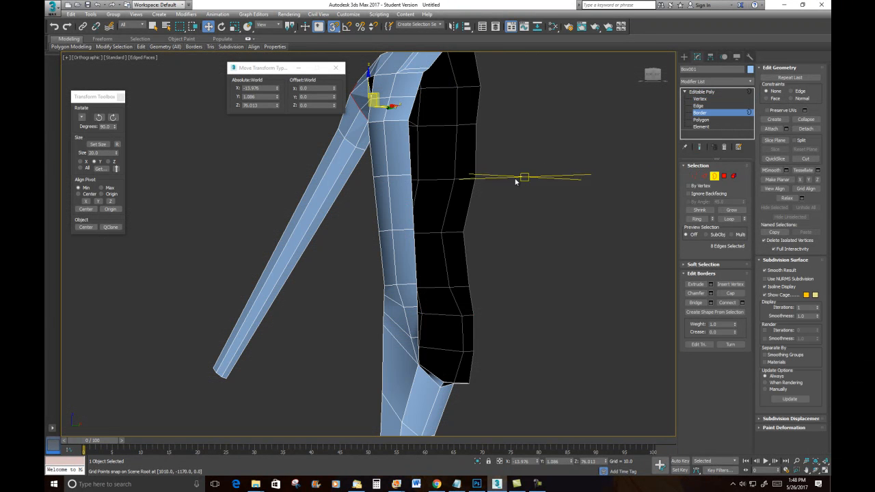
pyautogui.click(474, 164)
pyautogui.keyDown('alt'); pyautogui.moveTo(510, 170); pyautogui.dragTo(545, 229, button='middle'); pyautogui.keyUp('alt')
pyautogui.keyDown('ctrl'); pyautogui.click(694, 176); pyautogui.keyUp('ctrl')
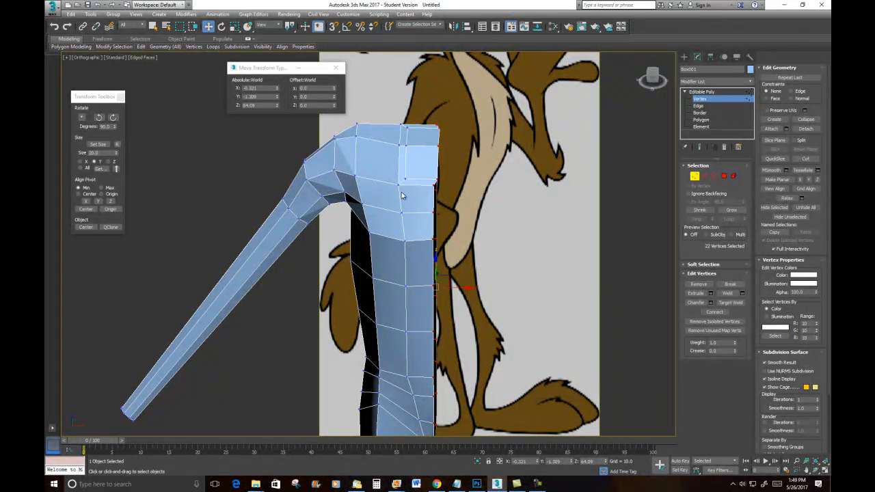
# - Flatten the center-edge vertices with Make Planar on X and set their world X to 0
pyautogui.keyDown('alt'); pyautogui.moveTo(540, 288); pyautogui.dragTo(507, 287, button='middle'); pyautogui.keyUp('alt')
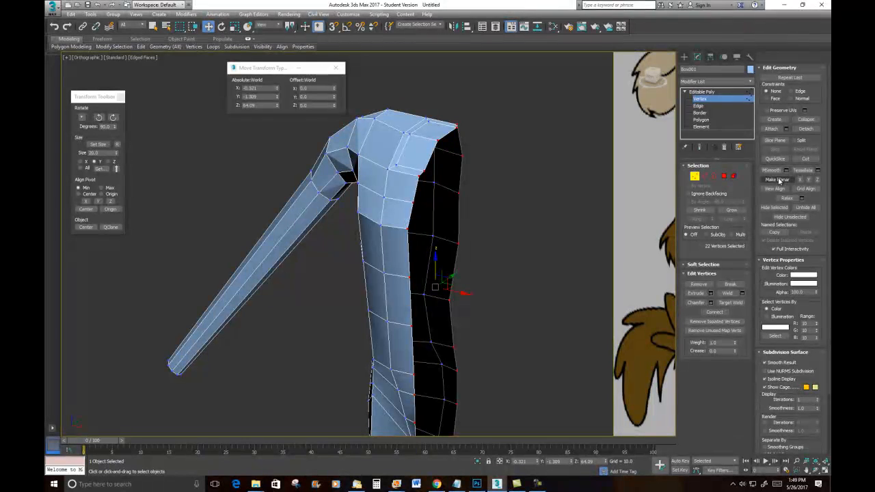
pyautogui.click(802, 181)
pyautogui.keyDown('alt'); pyautogui.moveTo(445, 187); pyautogui.dragTo(466, 198, button='middle'); pyautogui.keyUp('alt')
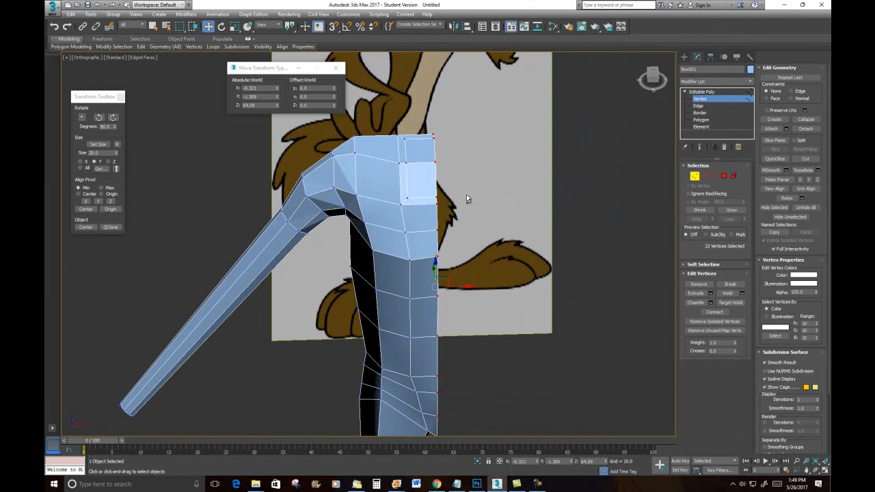
pyautogui.rightClick(275, 89)
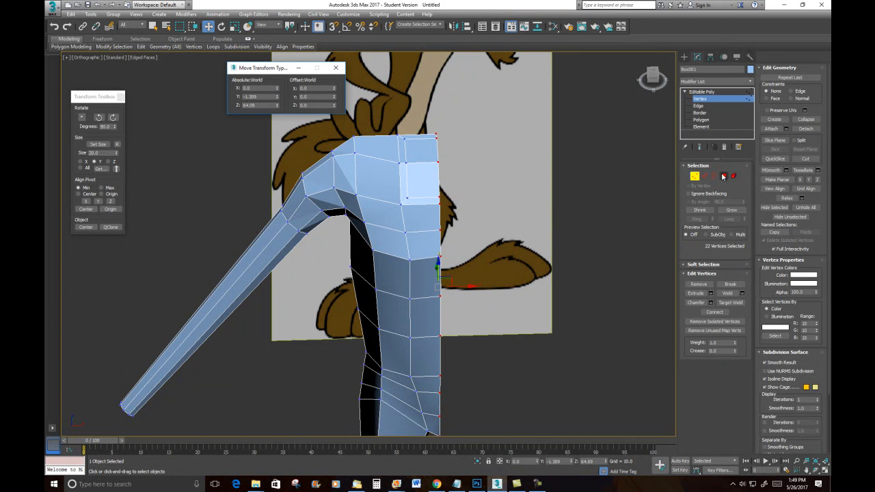
pyautogui.click(695, 175)
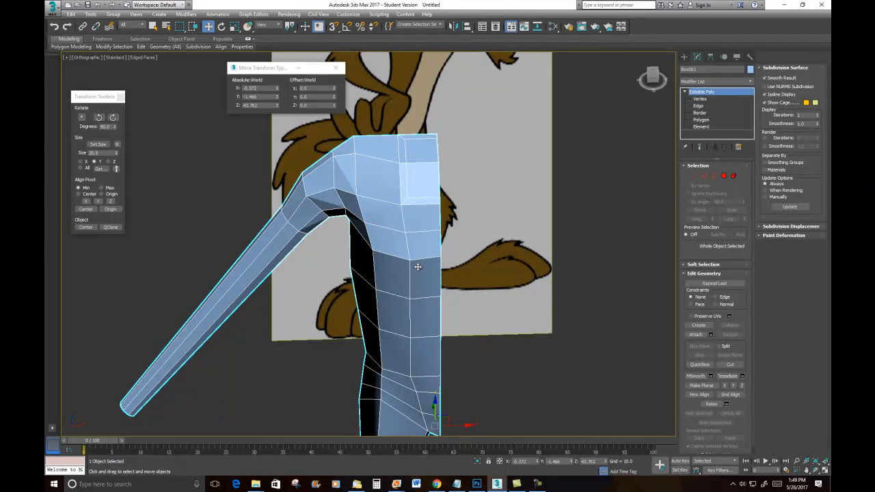
# - Move the body half's pivot to world X 0 using Affect Pivot Only
pyautogui.click(710, 57)
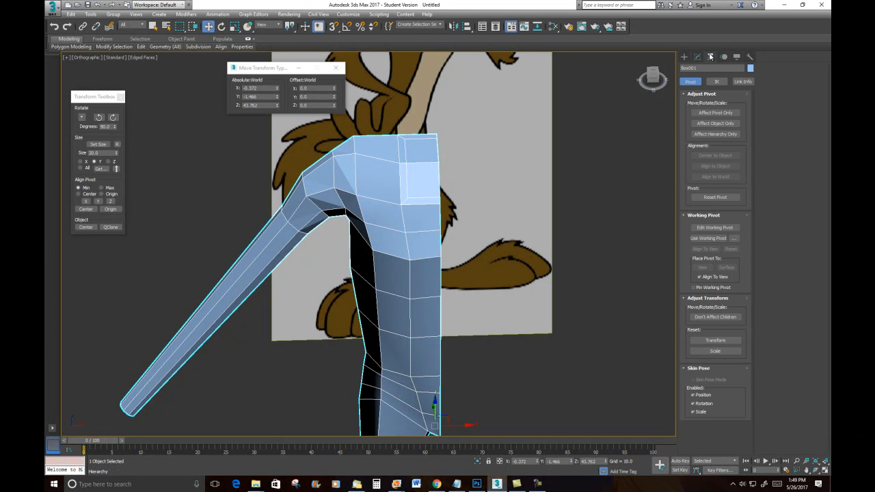
pyautogui.click(715, 113)
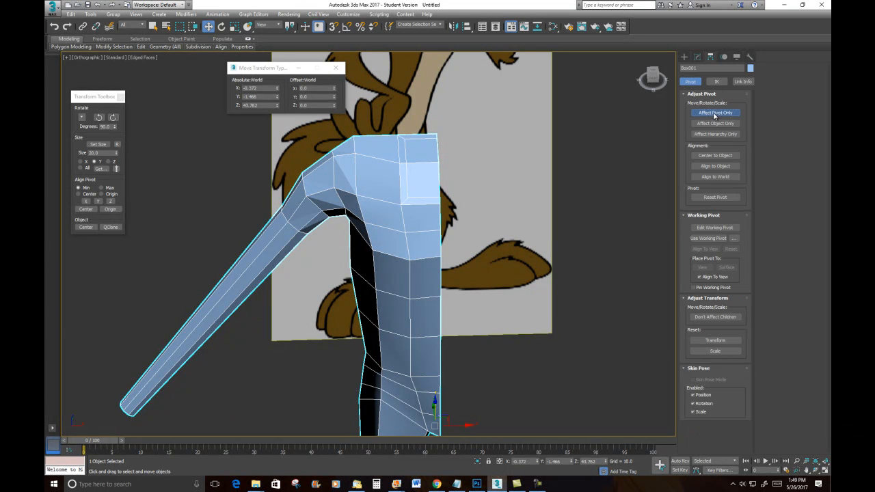
pyautogui.rightClick(276, 88)
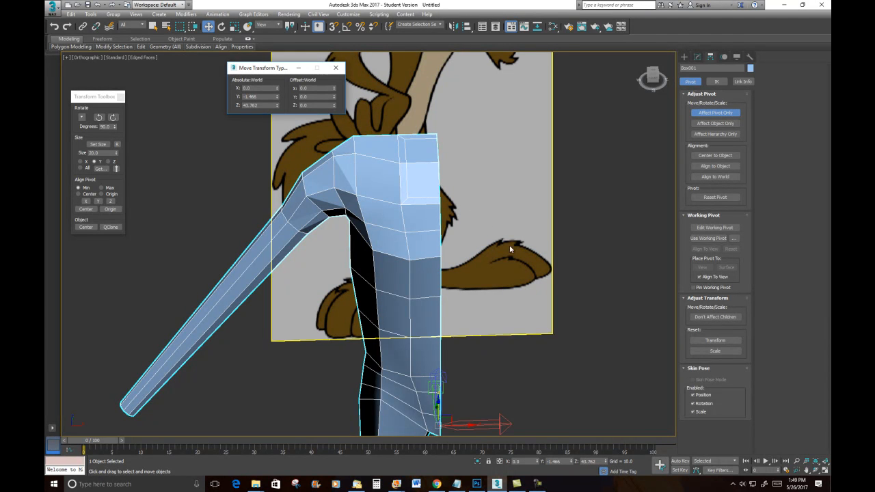
pyautogui.click(709, 114)
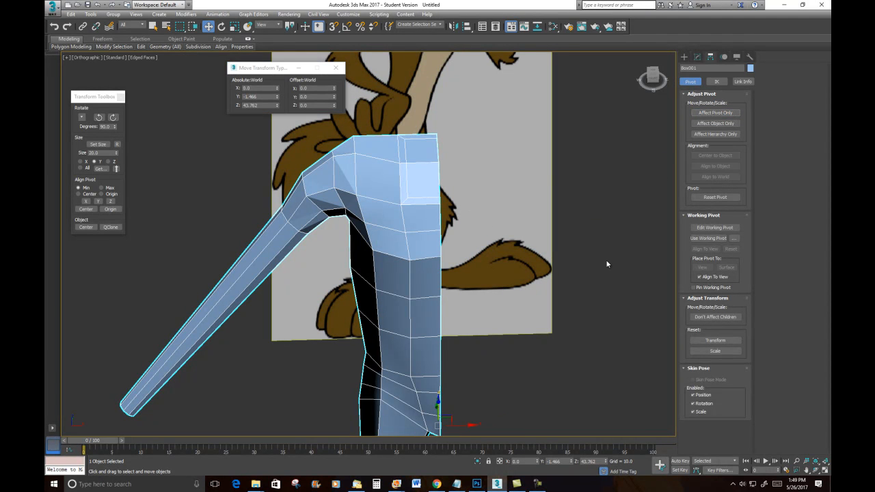
# - Mirror the body half across X as an instance from the Top view
pyautogui.press('t')
pyautogui.scroll(8, 377, 247)
pyautogui.press('g')
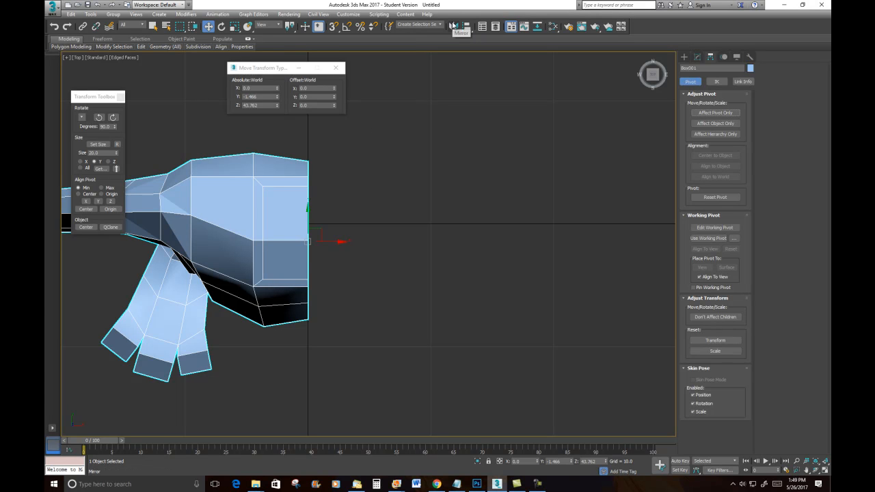
pyautogui.click(452, 27)
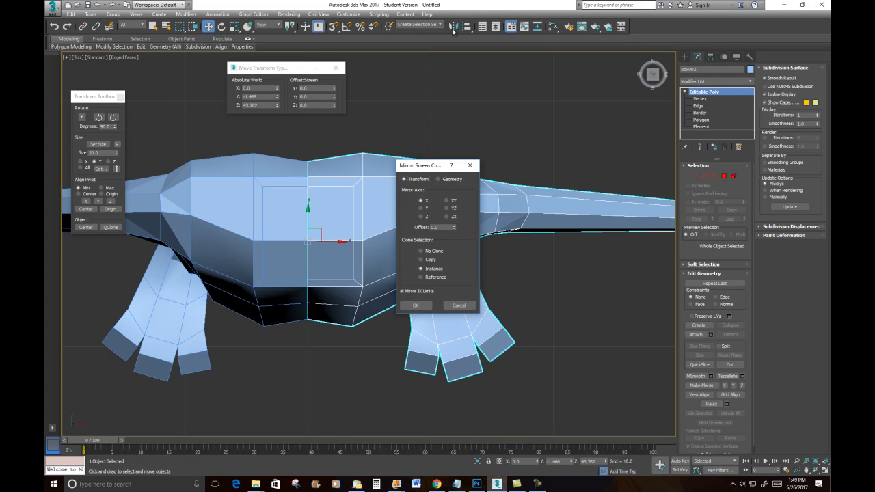
pyautogui.click(416, 306)
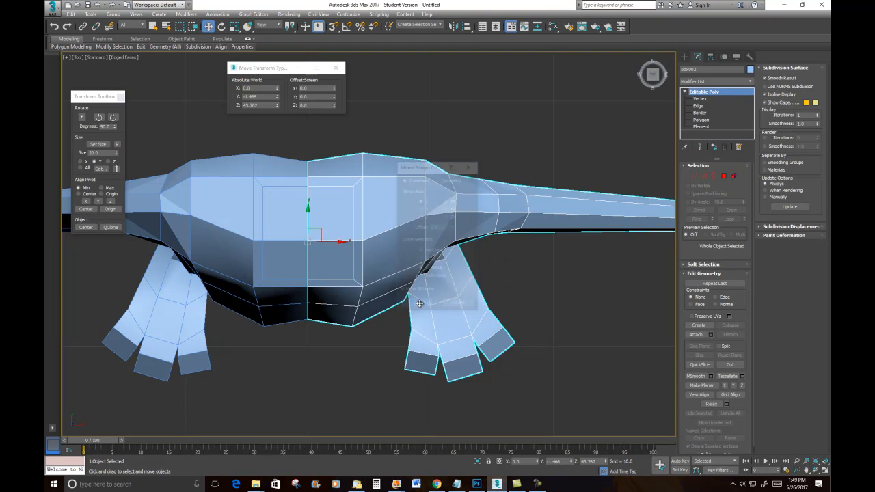
# - Enter vertex mode on the original body half and nudge a neck-slot vertex slightly upward
pyautogui.keyDown('alt'); pyautogui.moveTo(459, 397); pyautogui.dragTo(483, 349, button='middle'); pyautogui.keyUp('alt')
pyautogui.moveTo(439, 257); pyautogui.dragTo(519, 28, button='middle')
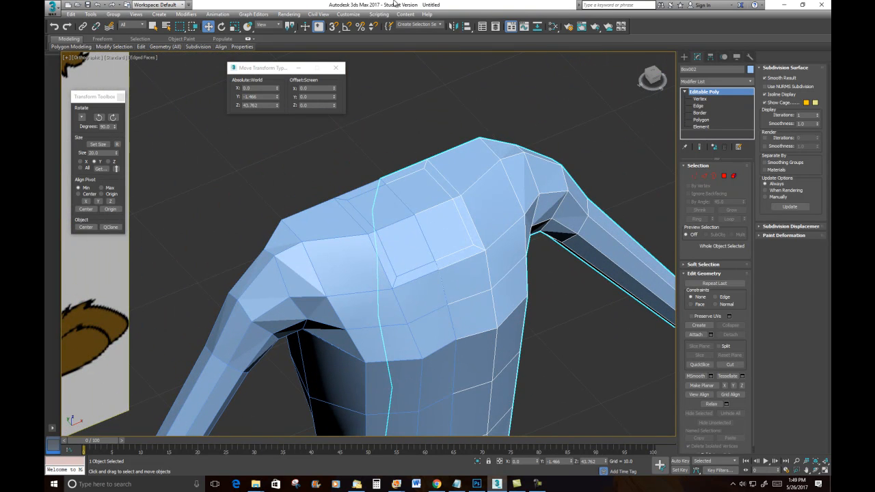
pyautogui.keyDown('alt'); pyautogui.moveTo(448, 155); pyautogui.dragTo(422, 158, button='middle'); pyautogui.keyUp('alt')
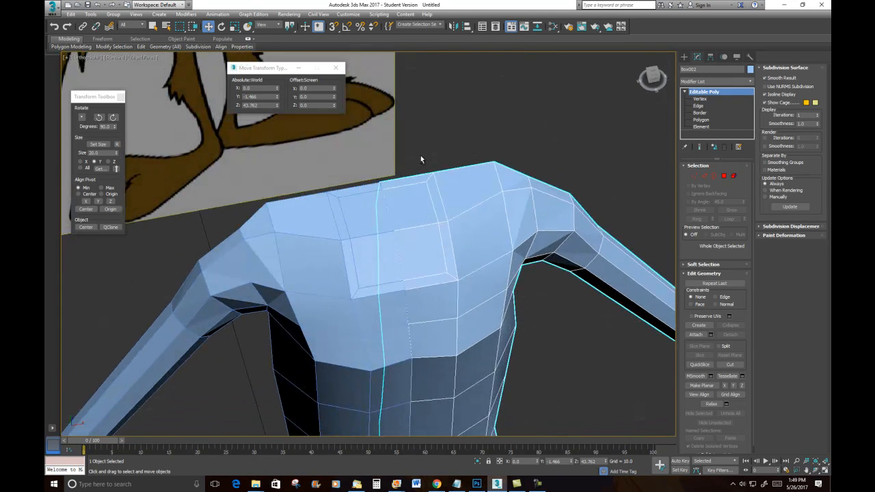
pyautogui.keyDown('alt'); pyautogui.moveTo(527, 192); pyautogui.dragTo(430, 144, button='middle'); pyautogui.keyUp('alt')
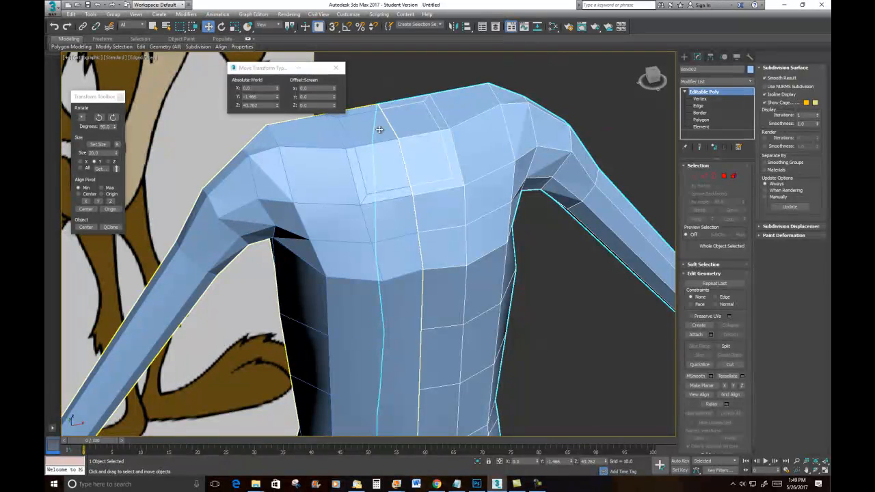
pyautogui.click(695, 176)
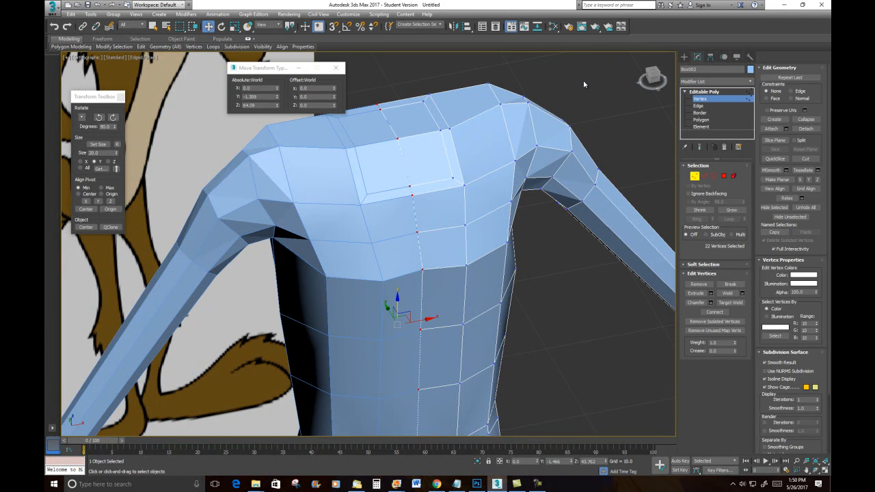
pyautogui.click(696, 177)
pyautogui.click(627, 129)
pyautogui.click(347, 212)
pyautogui.click(695, 176)
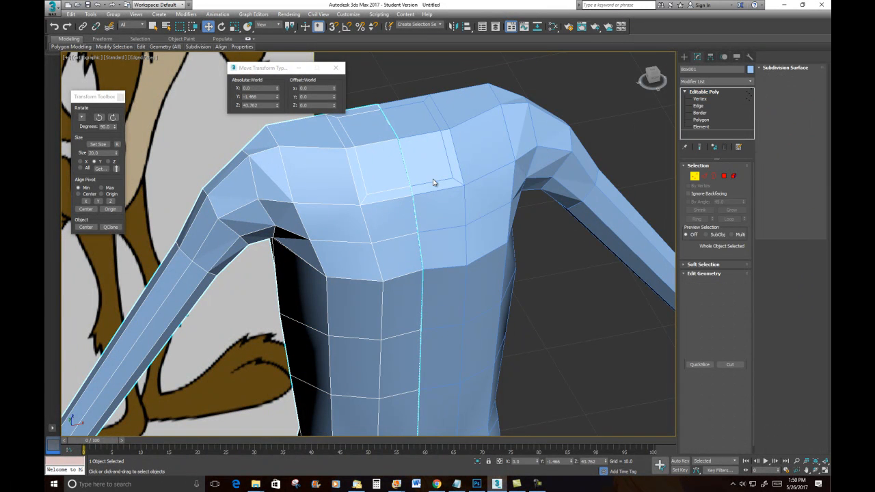
pyautogui.click(366, 195)
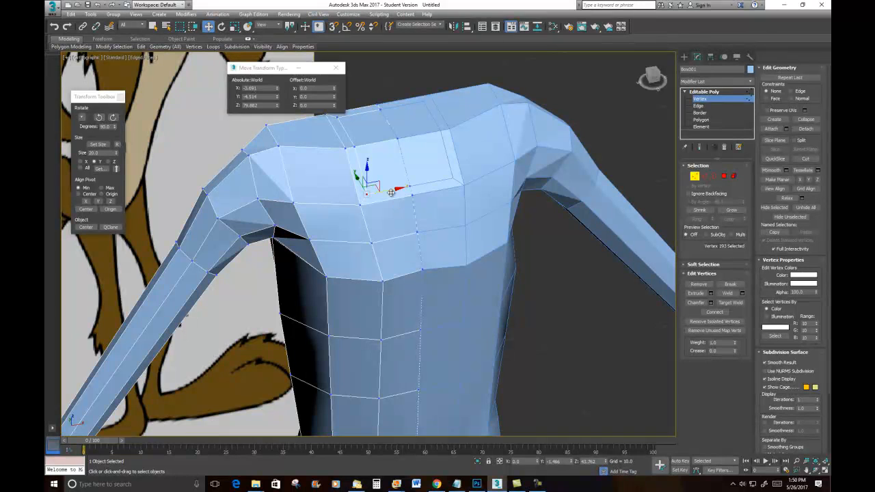
pyautogui.moveTo(389, 191); pyautogui.dragTo(383, 168)
pyautogui.hotkey('ctrl', 'z')
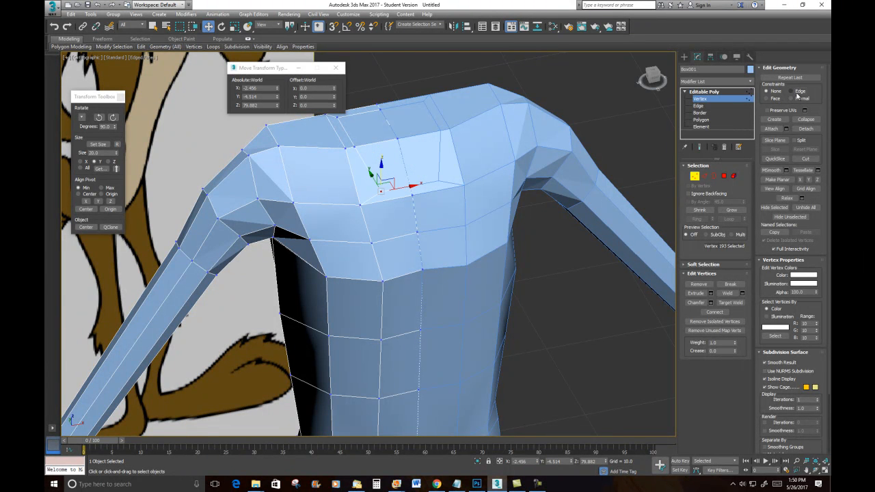
pyautogui.moveTo(373, 173); pyautogui.dragTo(372, 168)
# - Select the neck slot's side vertex and move it inward toward the centre seam
pyautogui.keyDown('alt'); pyautogui.moveTo(351, 210); pyautogui.dragTo(389, 267, button='middle'); pyautogui.keyUp('alt')
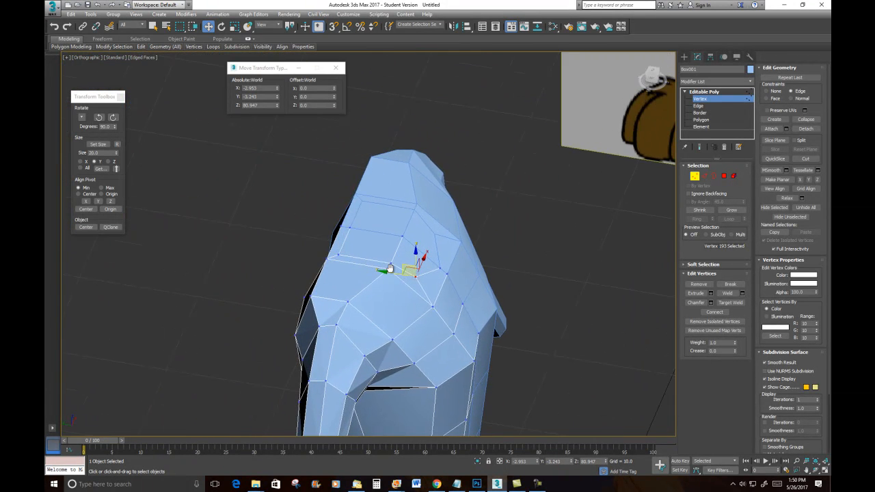
pyautogui.click(338, 254)
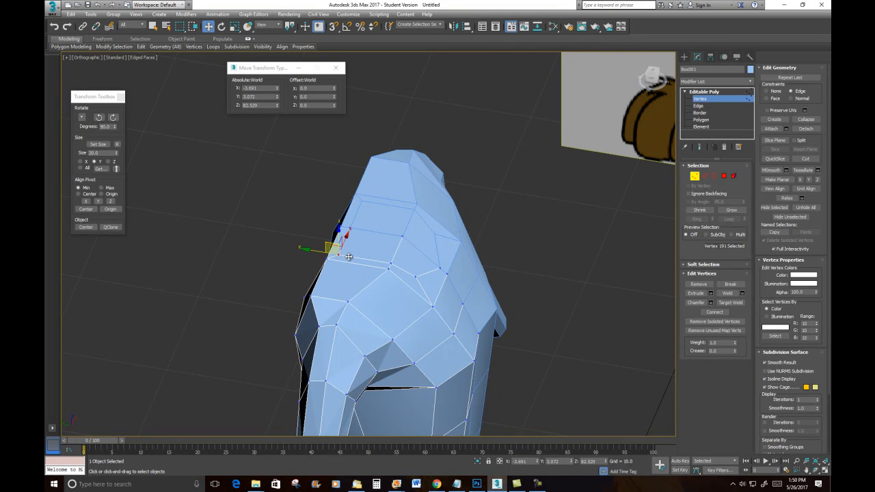
pyautogui.moveTo(323, 248); pyautogui.dragTo(369, 232)
pyautogui.keyDown('alt'); pyautogui.moveTo(453, 296); pyautogui.dragTo(398, 279, button='middle'); pyautogui.keyUp('alt')
# - Select the two polygons capping the neck slot, set constraints to None, and raise them slightly
pyautogui.click(724, 176)
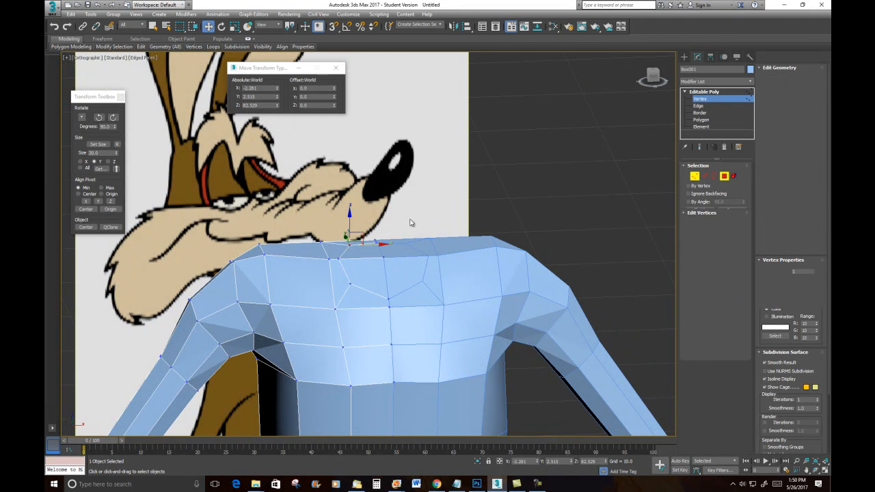
pyautogui.click(372, 252)
pyautogui.keyDown('ctrl'); pyautogui.click(366, 281); pyautogui.keyUp('ctrl')
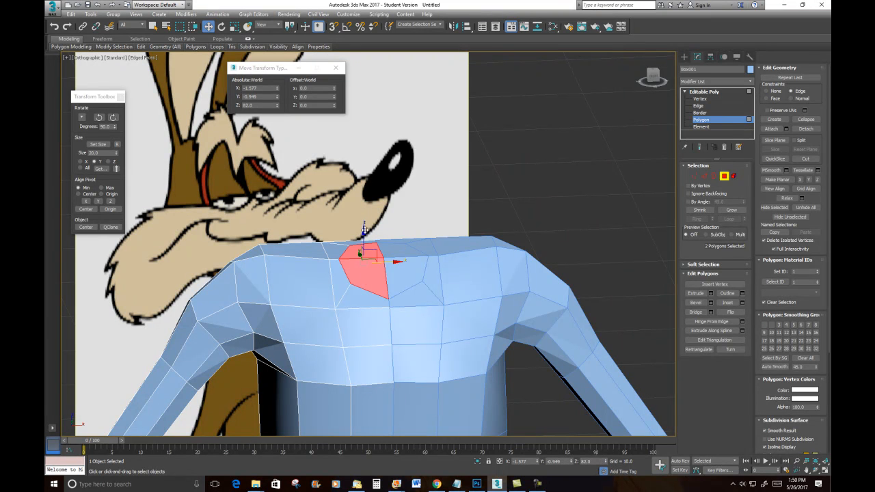
pyautogui.moveTo(366, 221); pyautogui.dragTo(378, 226)
pyautogui.click(776, 92)
pyautogui.moveTo(364, 241); pyautogui.dragTo(366, 233)
pyautogui.moveTo(375, 298)
pyautogui.keyDown('alt'); pyautogui.mouseDown(button='middle')
pyautogui.moveTo(464, 301)
pyautogui.moveTo(375, 309)
pyautogui.moveTo(383, 306)
pyautogui.mouseUp(button='middle'); pyautogui.keyUp('alt')
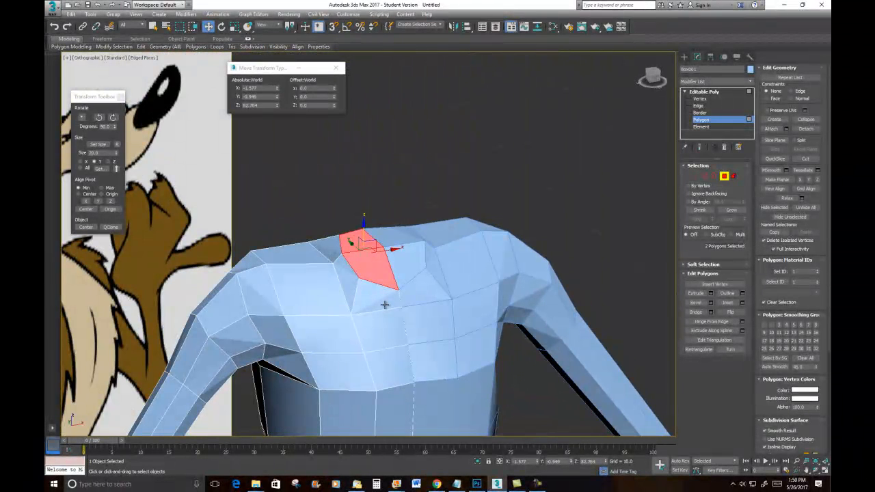
pyautogui.rightClick(370, 263)
pyautogui.click(359, 282)
pyautogui.moveTo(385, 251); pyautogui.dragTo(388, 213)
pyautogui.hotkey('ctrl', 'z')
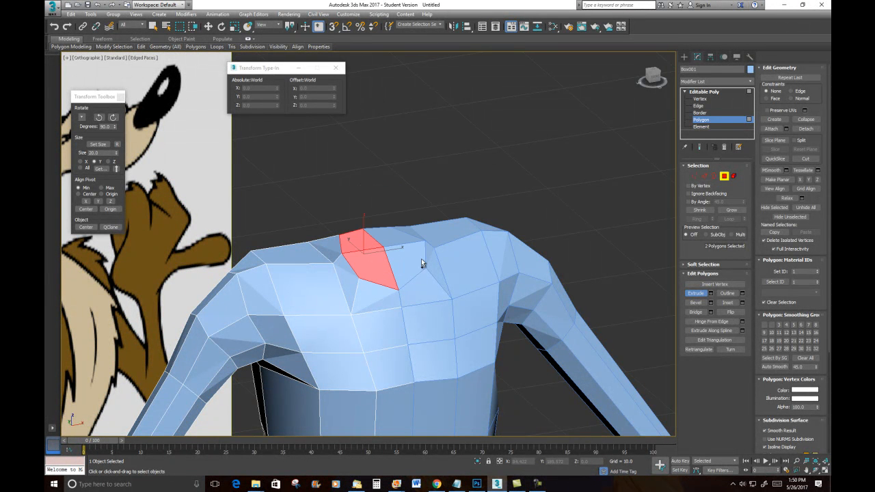
# - Extrude the two neck polygons along Local Normal with a height of 3.676
pyautogui.press('w')
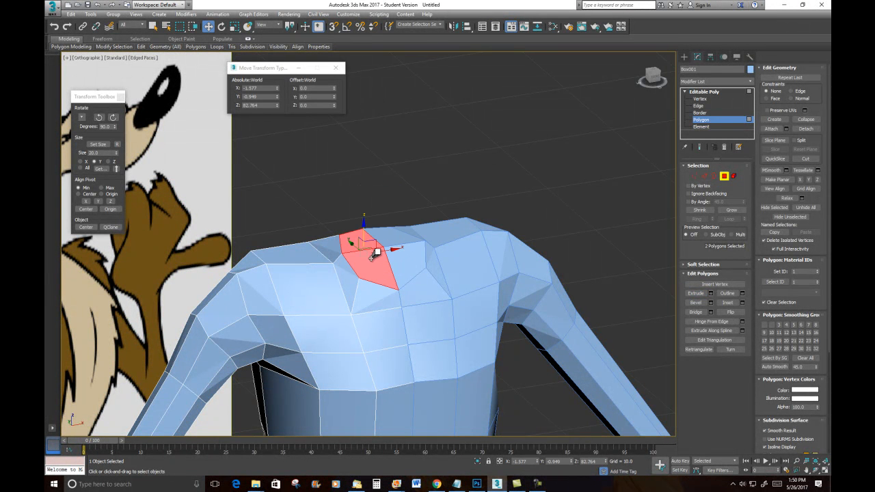
pyautogui.rightClick(368, 255)
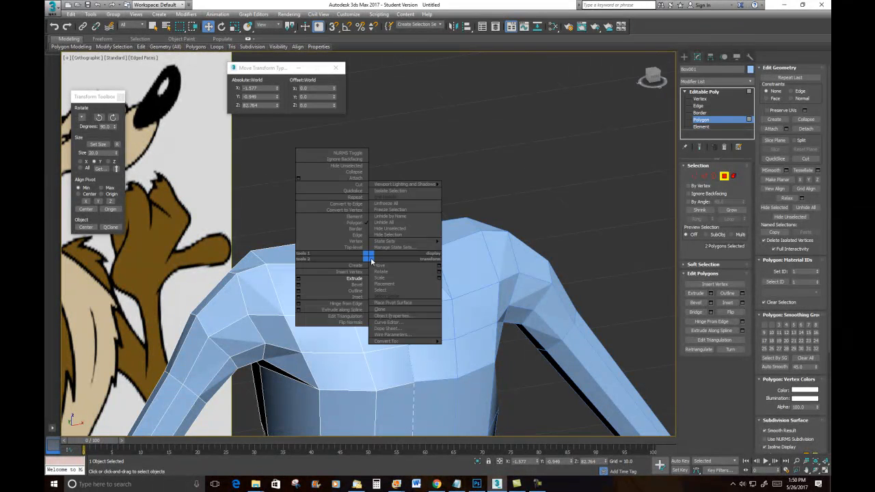
pyautogui.click(299, 278)
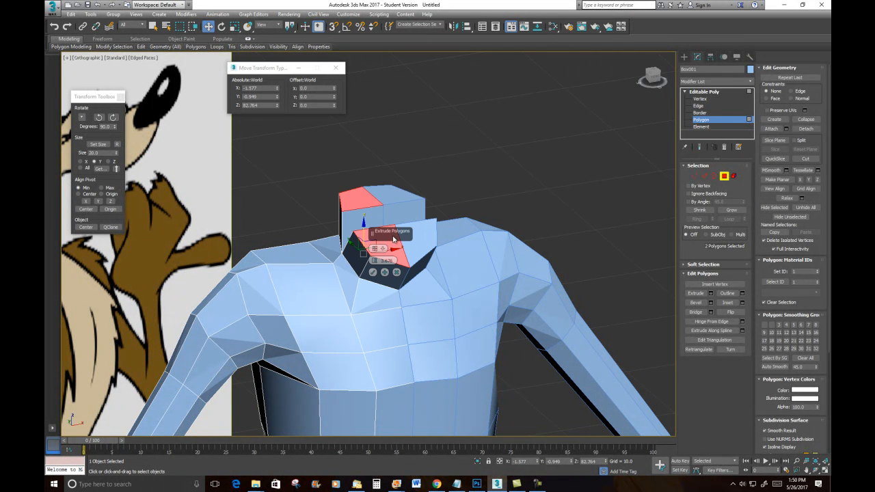
pyautogui.click(384, 251)
pyautogui.click(387, 270)
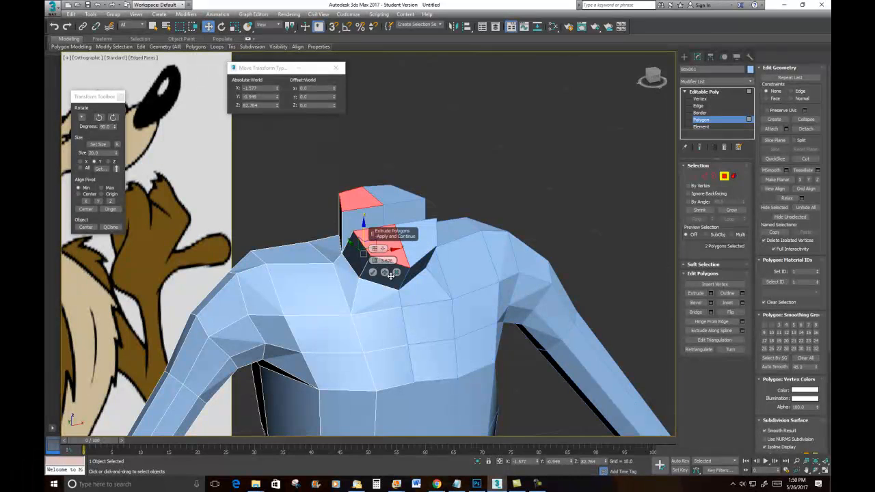
pyautogui.click(381, 250)
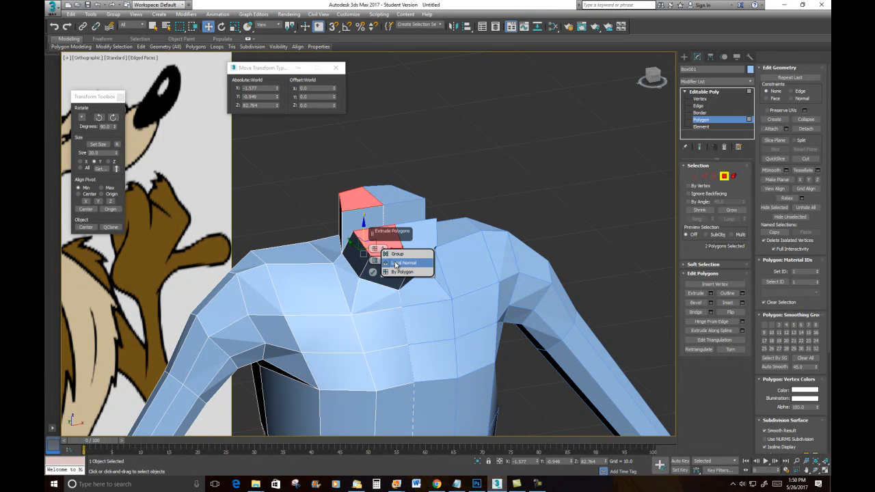
pyautogui.click(400, 263)
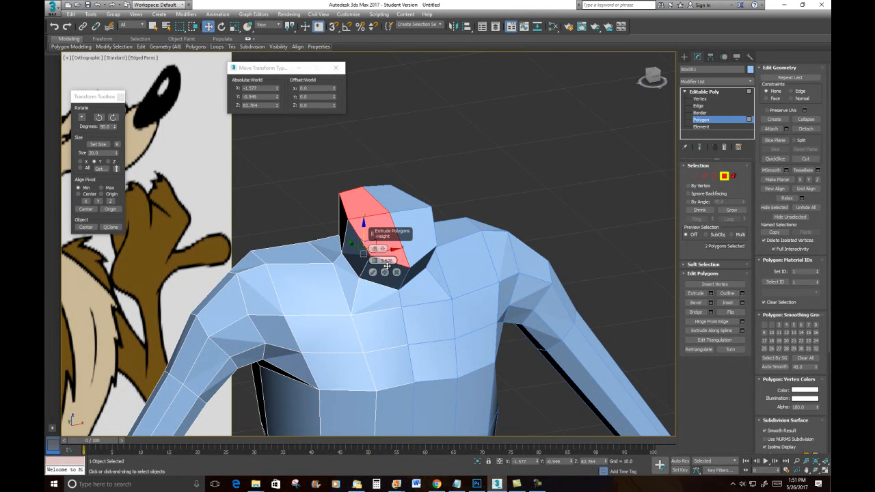
pyautogui.click(385, 250)
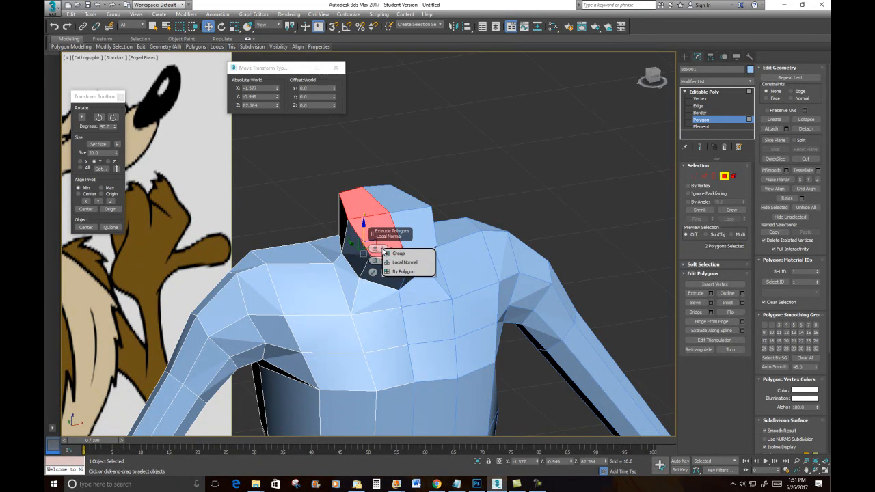
pyautogui.click(397, 254)
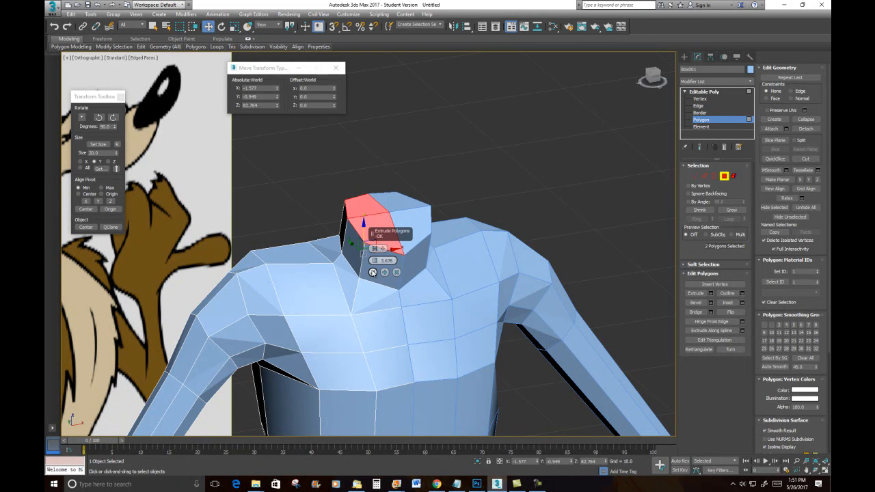
pyautogui.click(373, 272)
# - Select the vertices at the front corner of the neck top and inspect the model from several angles
pyautogui.keyDown('alt'); pyautogui.moveTo(374, 272); pyautogui.dragTo(335, 274, button='middle'); pyautogui.keyUp('alt')
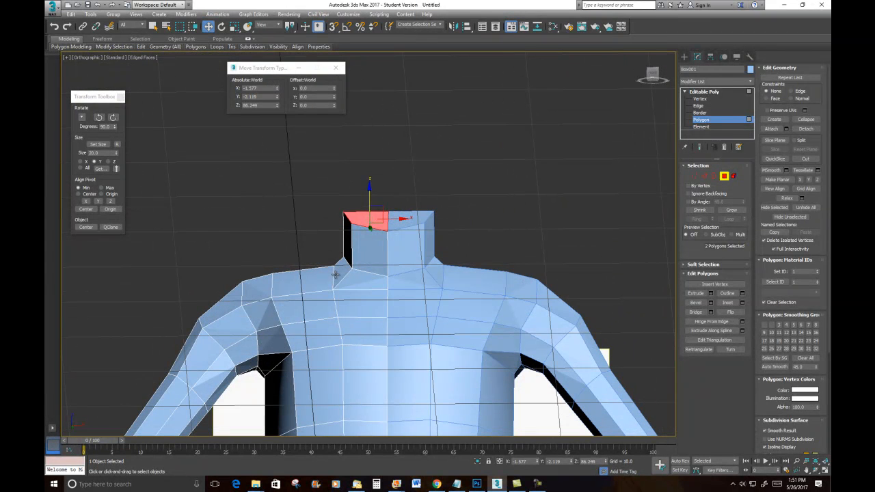
pyautogui.click(695, 176)
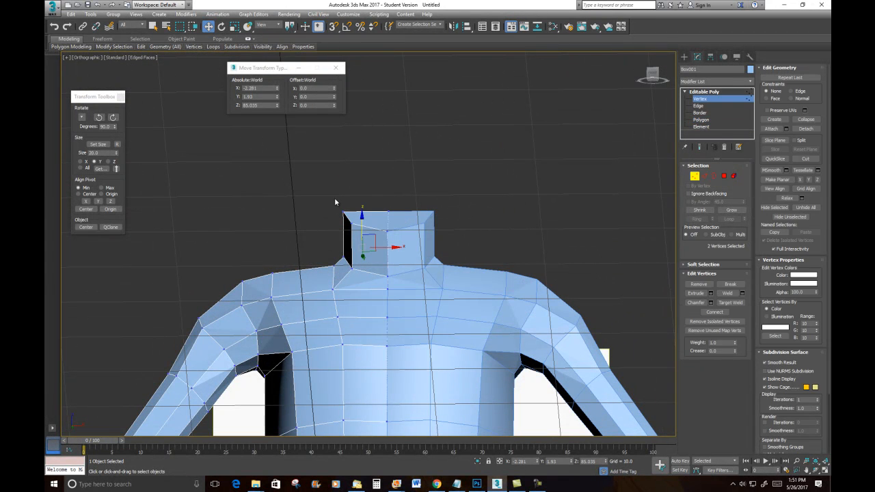
pyautogui.moveTo(344, 216); pyautogui.dragTo(375, 219)
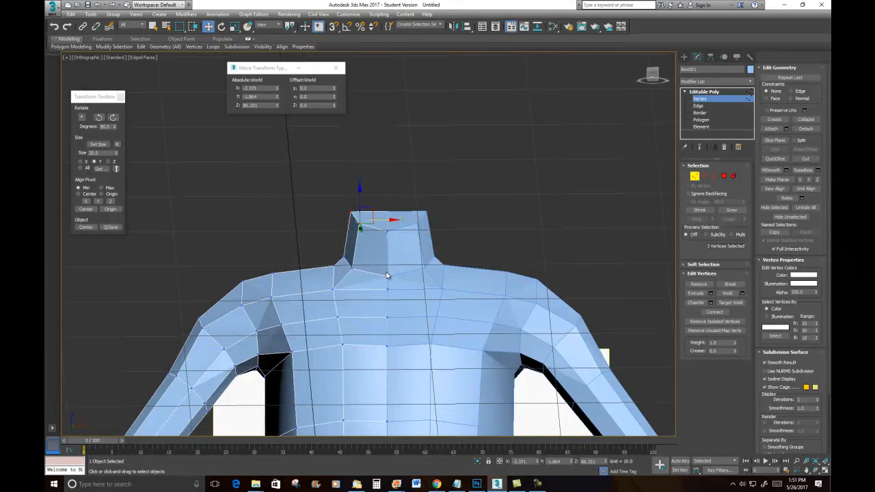
pyautogui.scroll(-5, 387, 275)
pyautogui.keyDown('alt'); pyautogui.moveTo(376, 269); pyautogui.dragTo(439, 291, button='middle'); pyautogui.keyUp('alt')
pyautogui.scroll(5, 384, 294)
pyautogui.moveTo(385, 292); pyautogui.dragTo(420, 274, button='middle')
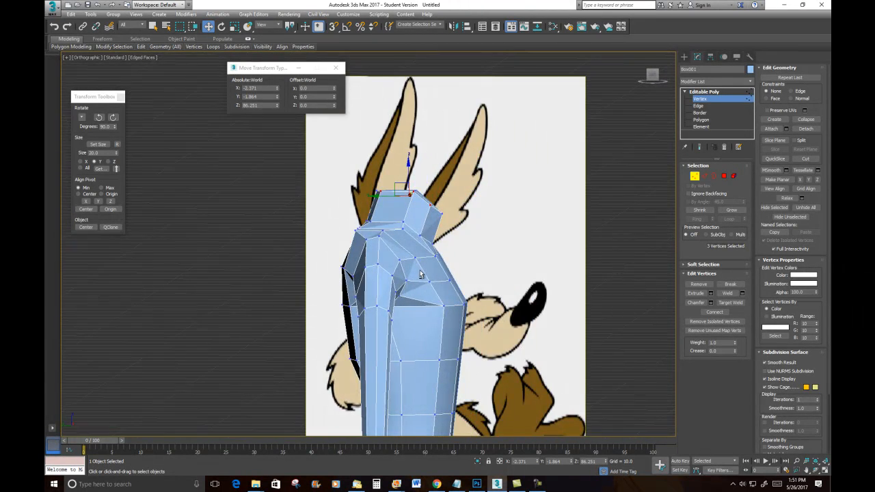
pyautogui.keyDown('alt'); pyautogui.moveTo(405, 192); pyautogui.dragTo(507, 328, button='middle'); pyautogui.keyUp('alt')
pyautogui.scroll(-4, 484, 277)
pyautogui.scroll(-5, 496, 266)
pyautogui.scroll(6, 464, 267)
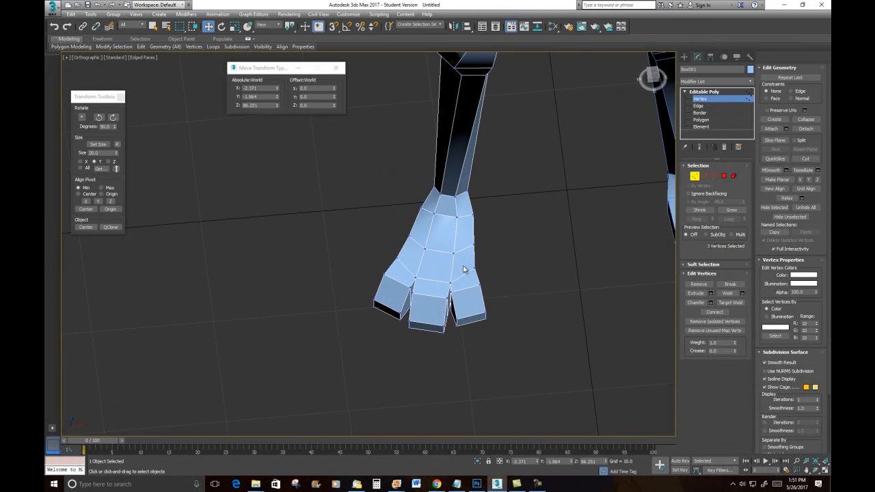
# - Switch to edge selection mode and close the Move Transform Type-In dialog
pyautogui.click(705, 176)
pyautogui.scroll(-4, 527, 186)
pyautogui.keyDown('alt'); pyautogui.moveTo(526, 188); pyautogui.dragTo(465, 286, button='middle'); pyautogui.keyUp('alt')
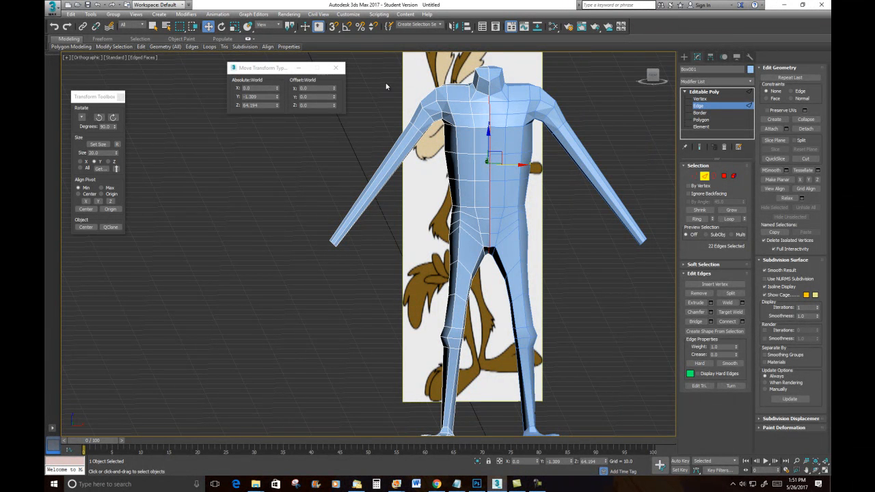
pyautogui.click(335, 68)
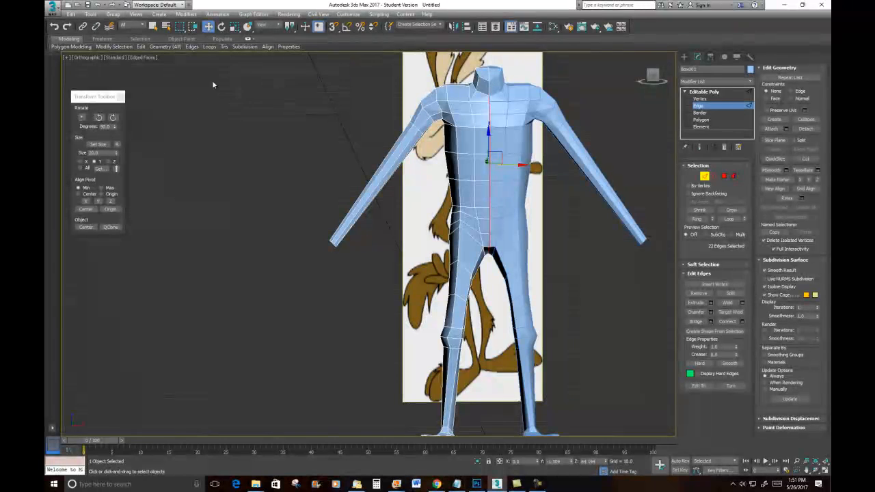
# - Close the Transform Toolbox and float the ribbon's Edit panel as a separate toolbar in the viewport
pyautogui.click(120, 96)
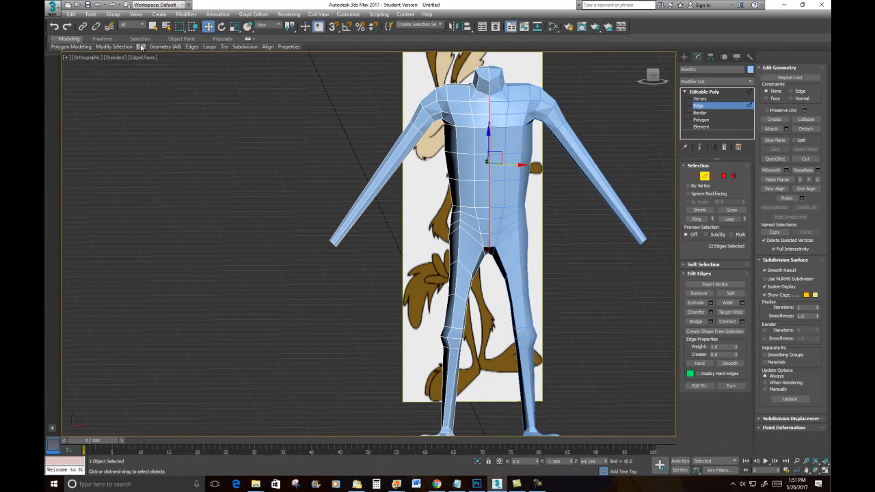
pyautogui.moveTo(141, 47); pyautogui.dragTo(205, 134)
pyautogui.click(221, 134)
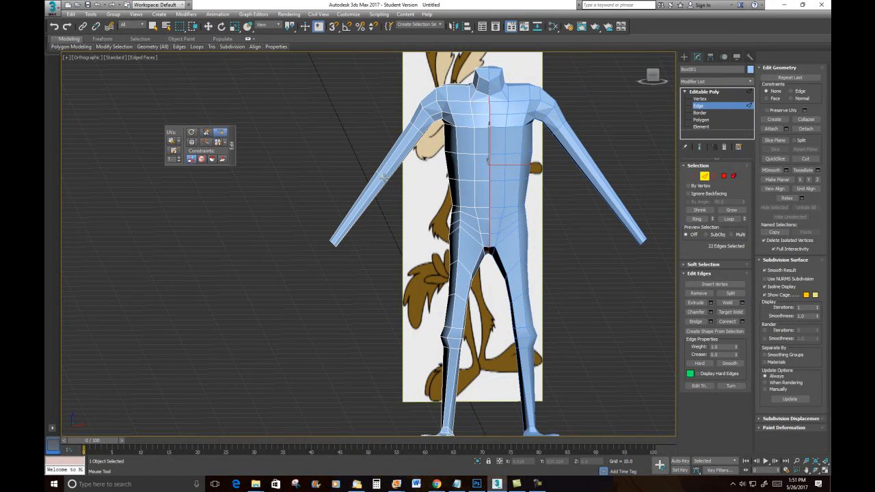
# - Select three vertices on the upper left arm and switch the reference coordinate system to Local
pyautogui.click(454, 195)
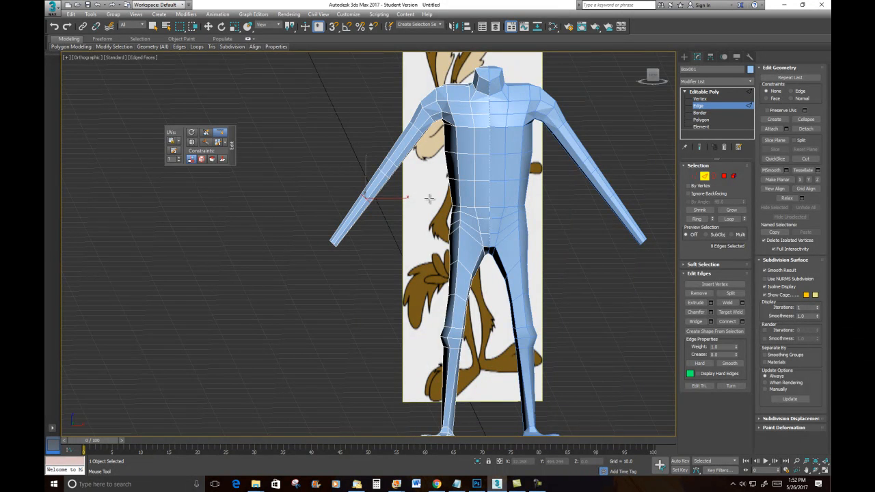
pyautogui.scroll(2, 430, 196)
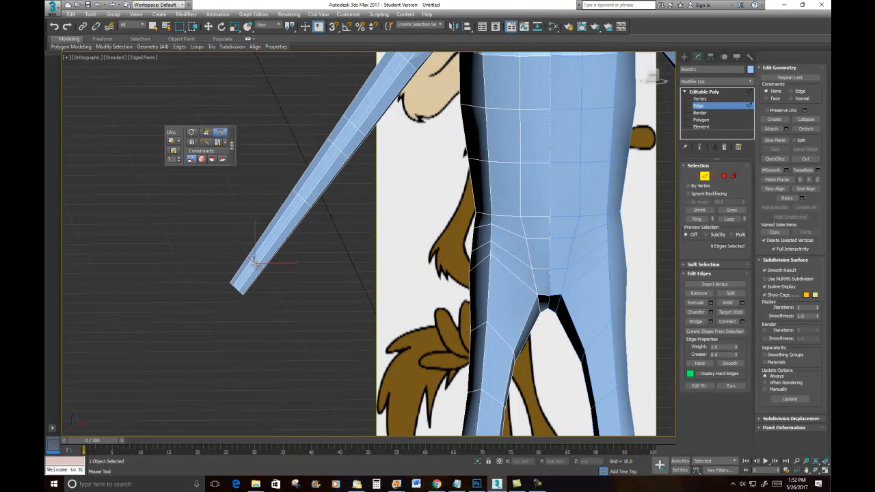
pyautogui.click(695, 176)
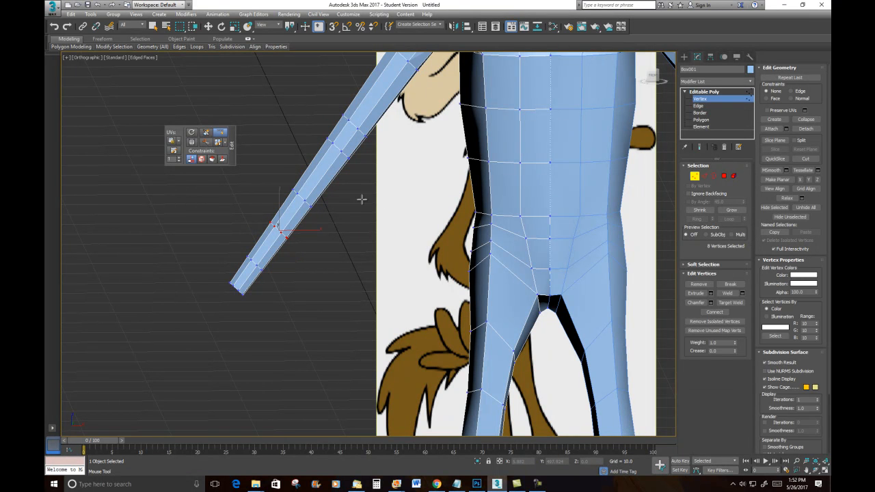
pyautogui.click(208, 26)
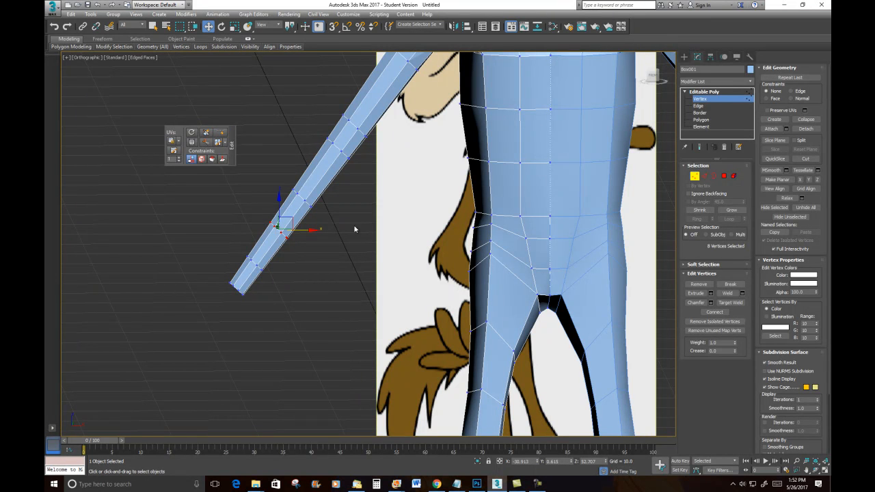
pyautogui.moveTo(332, 217); pyautogui.dragTo(311, 202)
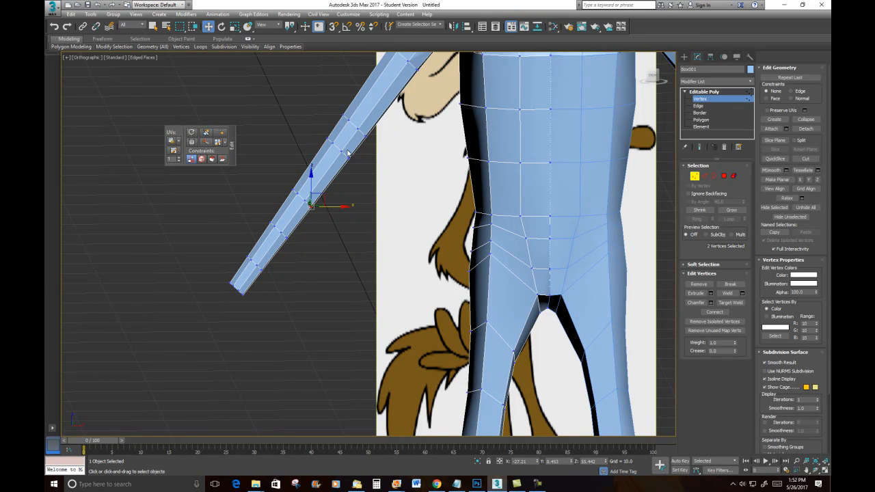
pyautogui.click(302, 100)
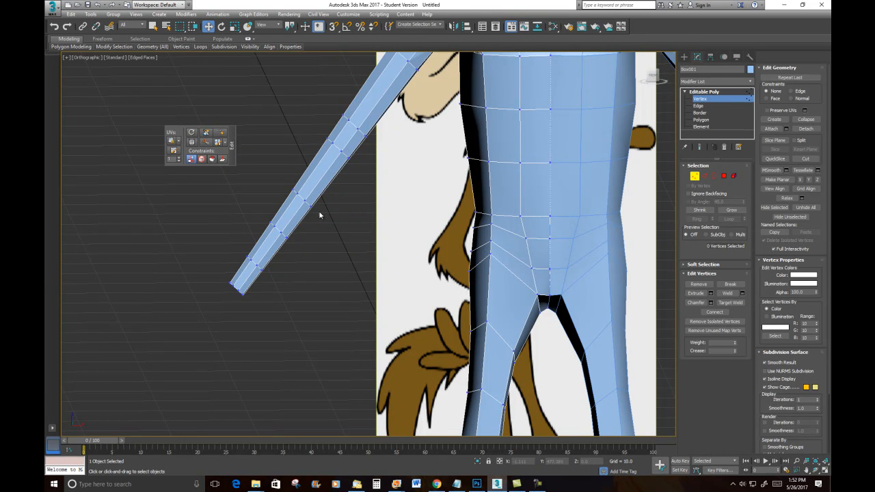
pyautogui.click(307, 203)
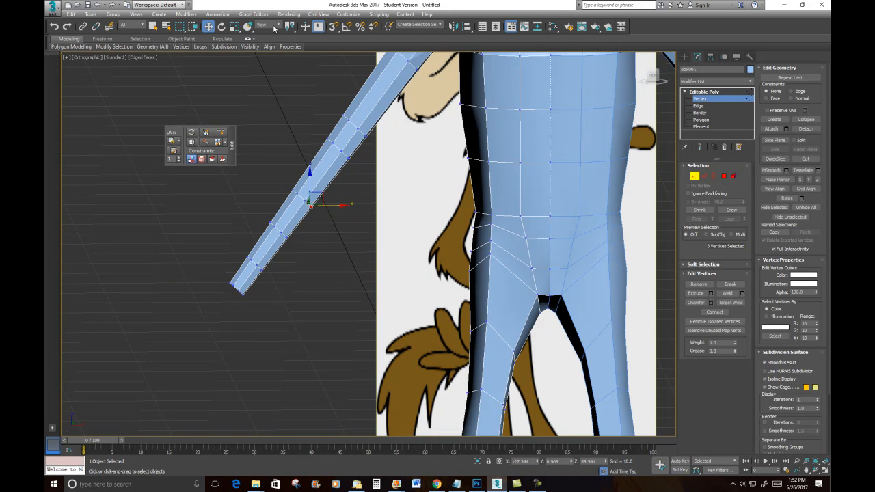
pyautogui.click(274, 27)
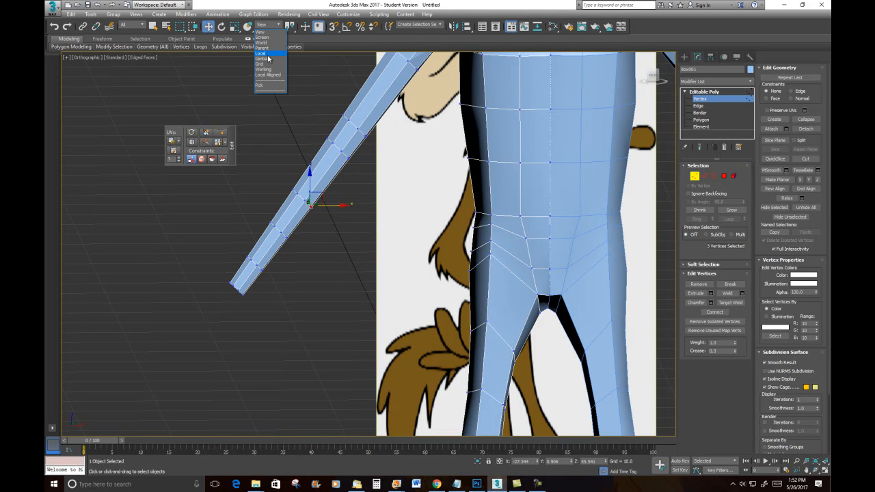
pyautogui.click(262, 53)
# - Deselect the arm vertices and return to a shaded front view of the whole body
pyautogui.moveTo(401, 260)
pyautogui.keyDown('alt'); pyautogui.mouseDown(button='middle')
pyautogui.moveTo(417, 201)
pyautogui.moveTo(467, 211)
pyautogui.moveTo(458, 205)
pyautogui.moveTo(409, 247)
pyautogui.mouseUp(button='middle'); pyautogui.keyUp('alt')
pyautogui.click(471, 187)
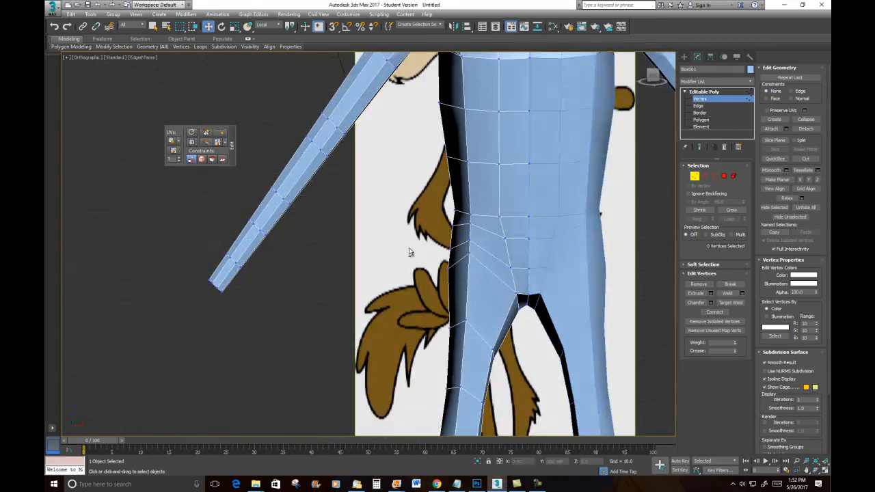
pyautogui.press('f')
pyautogui.scroll(7, 373, 224)
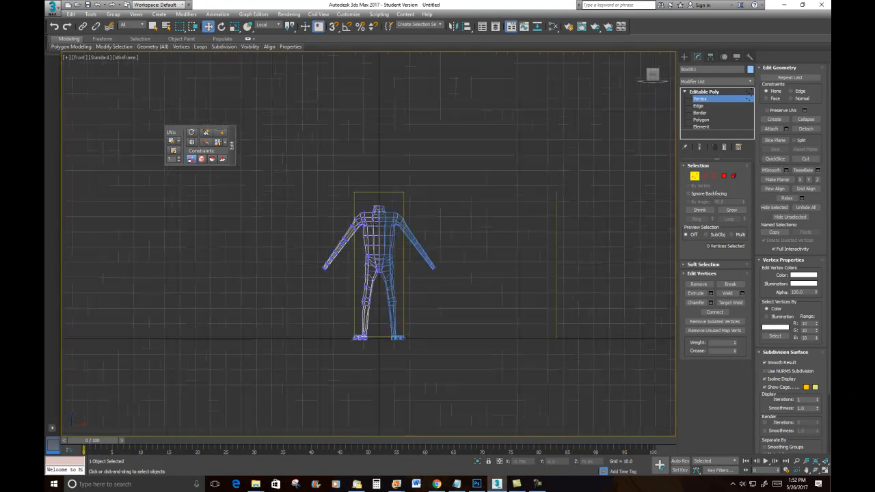
pyautogui.press('F3')
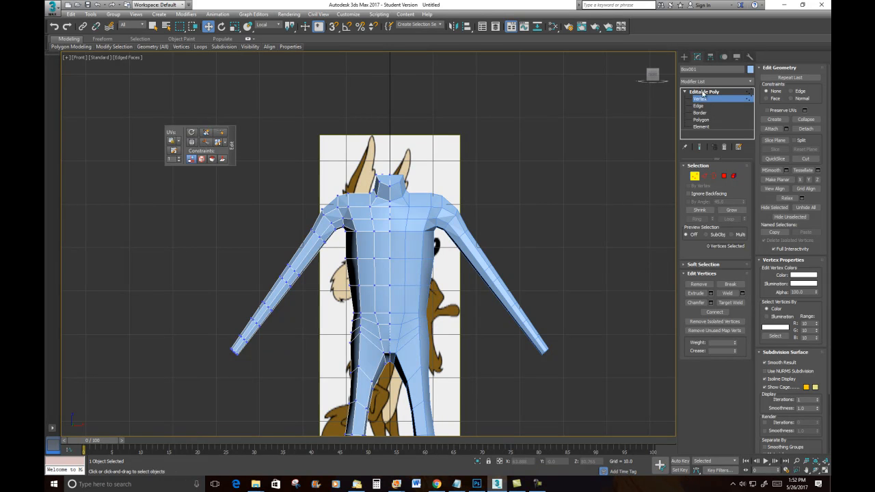
# - Create a Dummy helper beside the upper left arm in the front view
pyautogui.click(684, 57)
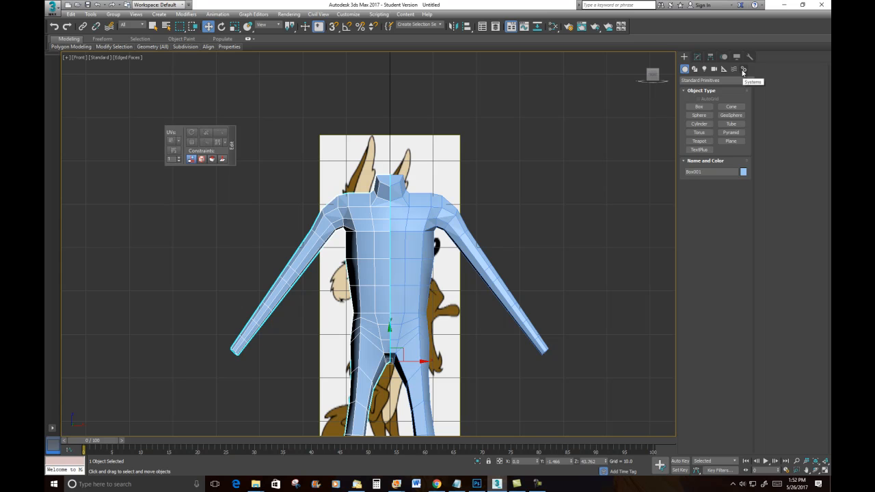
pyautogui.click(743, 69)
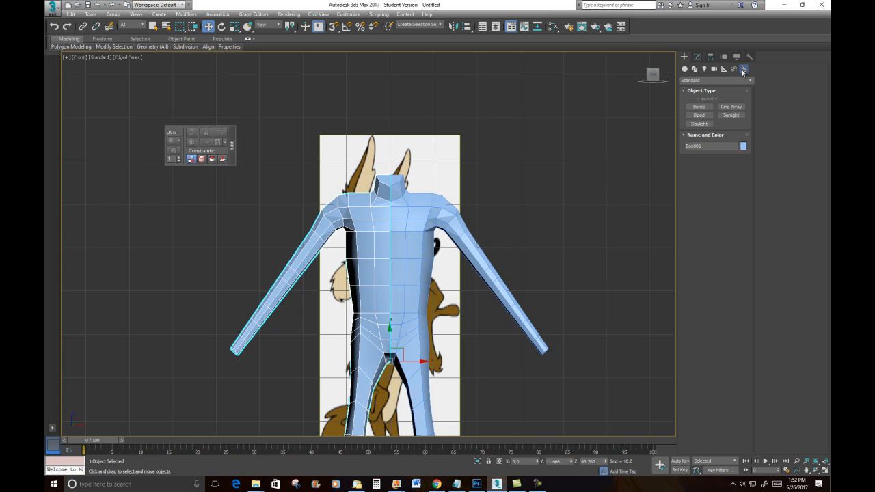
pyautogui.click(724, 69)
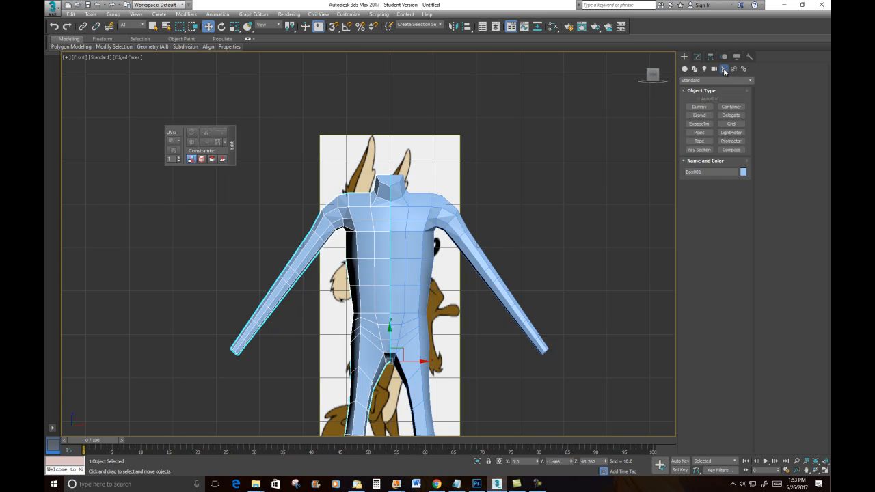
pyautogui.click(724, 70)
pyautogui.click(698, 106)
pyautogui.moveTo(260, 277); pyautogui.dragTo(279, 289)
pyautogui.scroll(5, 281, 284)
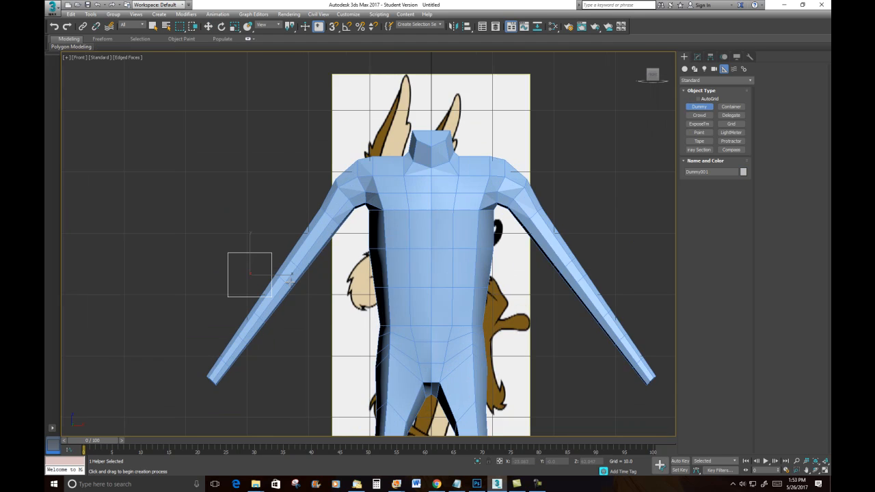
# - Rotate the dummy to match the arm's slope and move it onto the upper arm
pyautogui.click(222, 26)
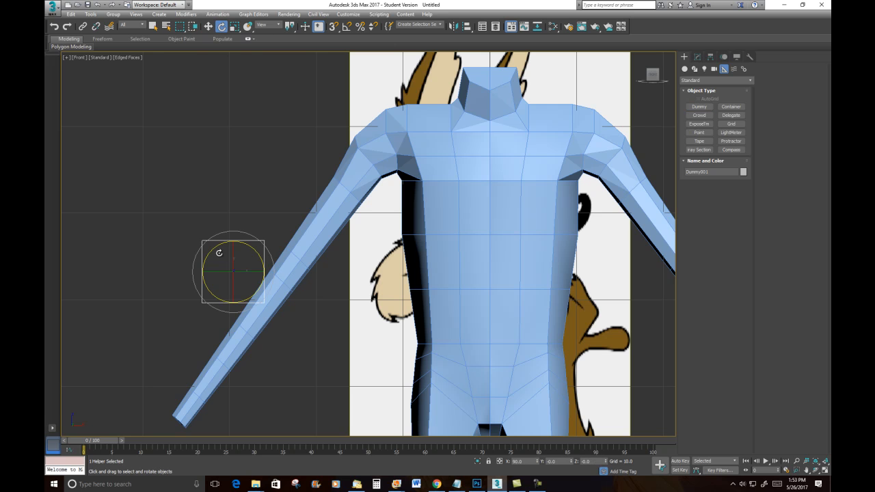
pyautogui.moveTo(219, 246); pyautogui.dragTo(268, 298)
pyautogui.click(208, 26)
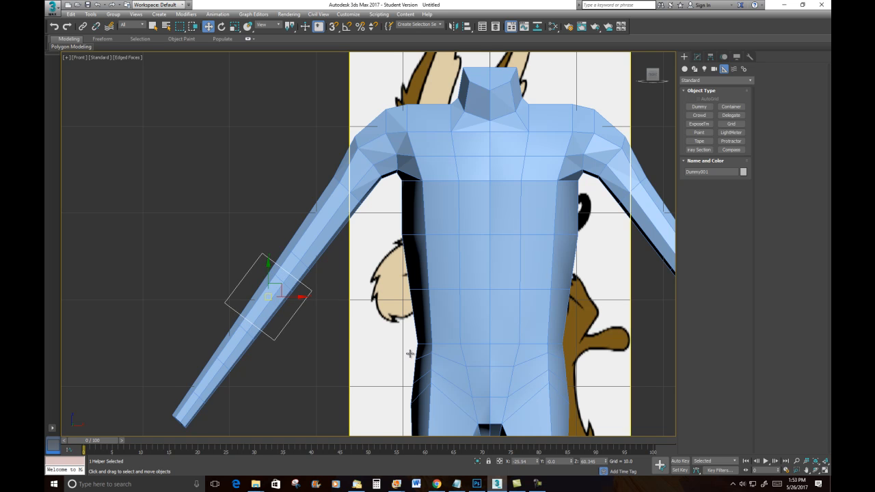
pyautogui.keyDown('alt'); pyautogui.moveTo(353, 338); pyautogui.dragTo(423, 370, button='middle'); pyautogui.keyUp('alt')
# - In top view, rotate the dummy in Local coordinates so it aligns with the arm's direction
pyautogui.press('t')
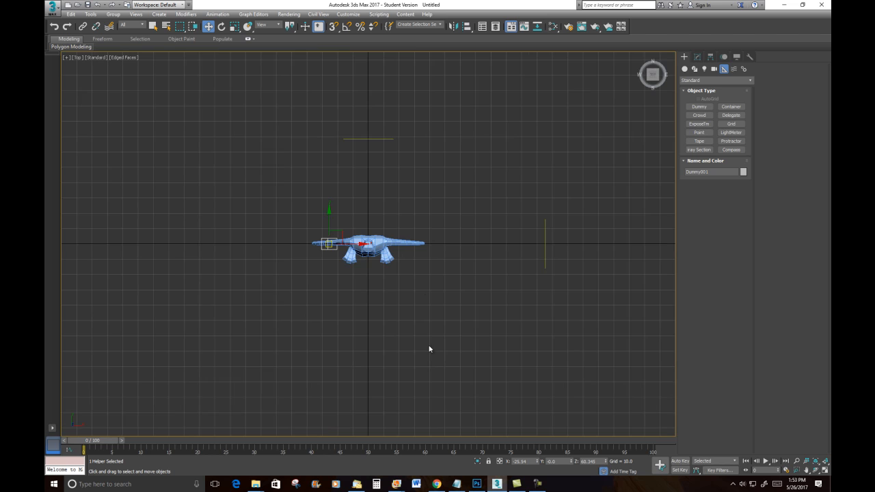
pyautogui.scroll(6, 334, 239)
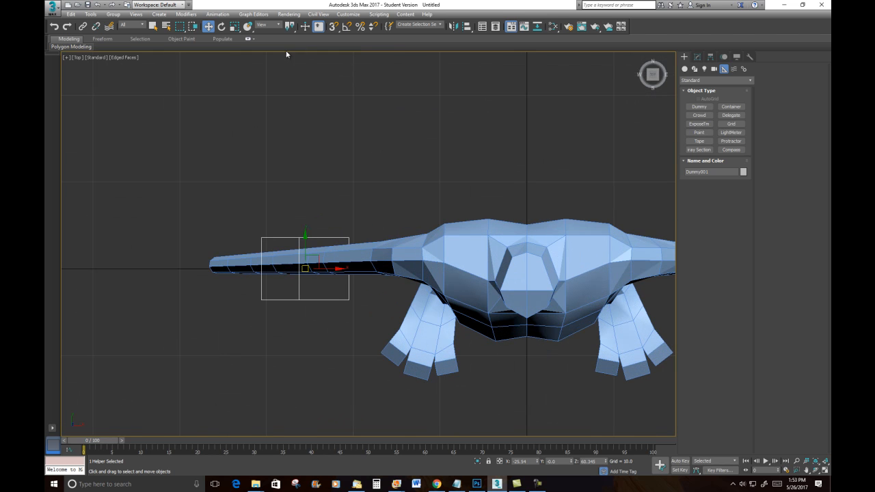
pyautogui.click(222, 26)
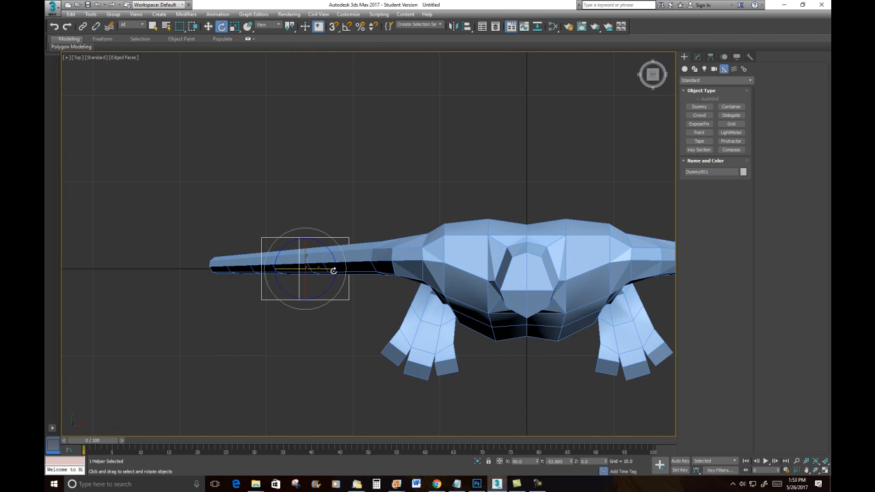
pyautogui.click(268, 25)
pyautogui.click(262, 53)
pyautogui.moveTo(324, 261); pyautogui.dragTo(325, 261)
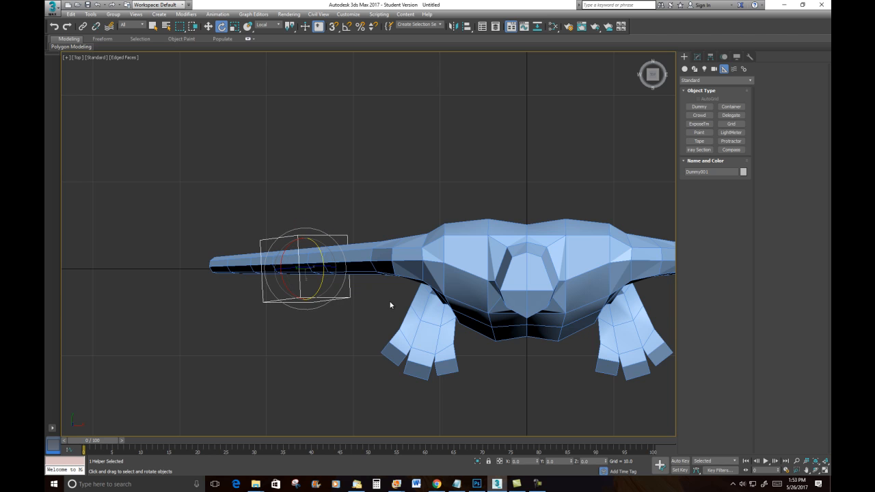
pyautogui.moveTo(387, 330); pyautogui.dragTo(447, 219, button='middle')
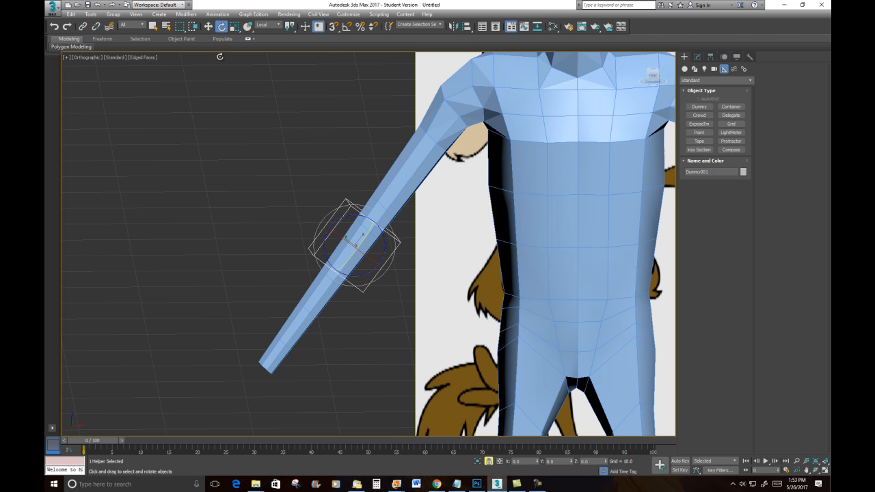
pyautogui.click(208, 26)
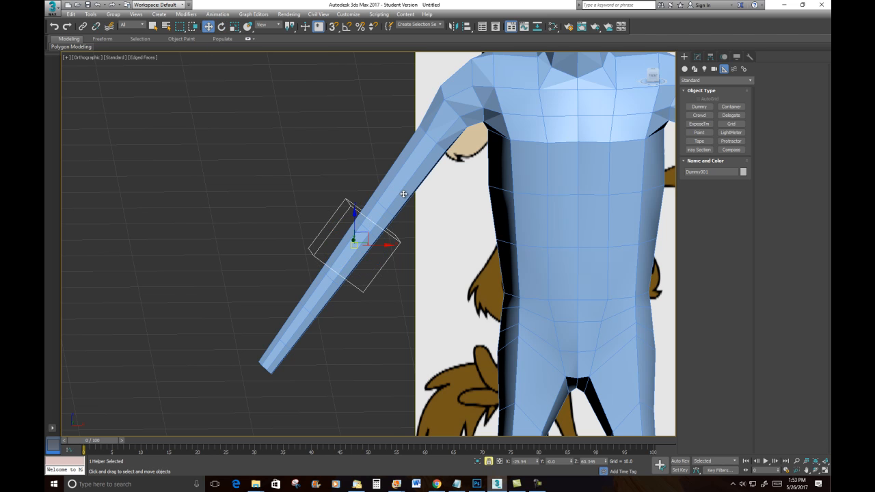
# - Select the body and pick Dummy001 as the reference coordinate system
pyautogui.click(397, 173)
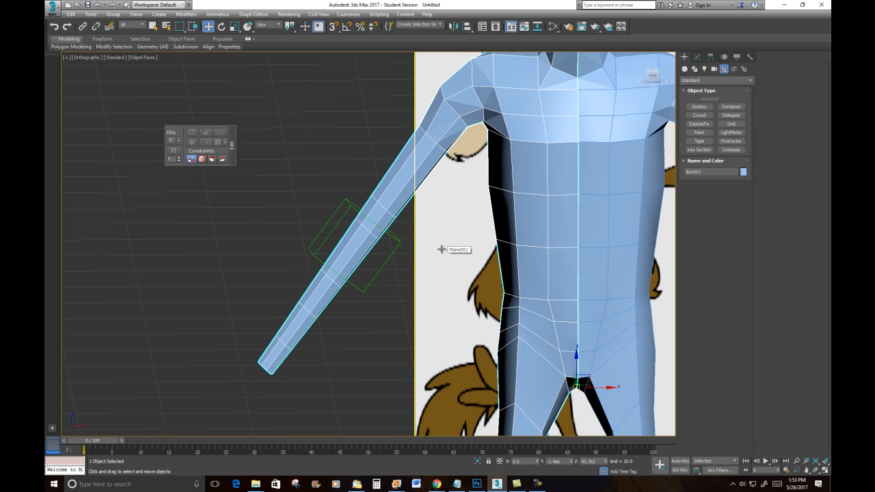
pyautogui.press('f')
pyautogui.scroll(6, 346, 250)
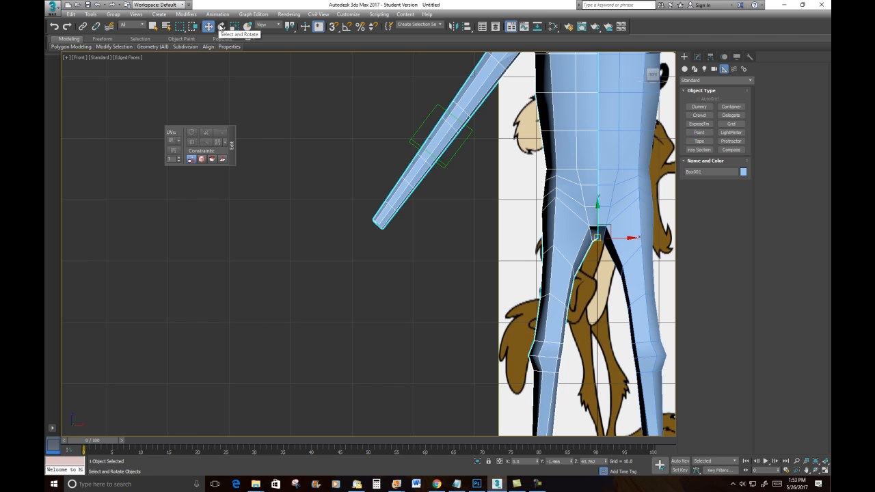
pyautogui.click(268, 26)
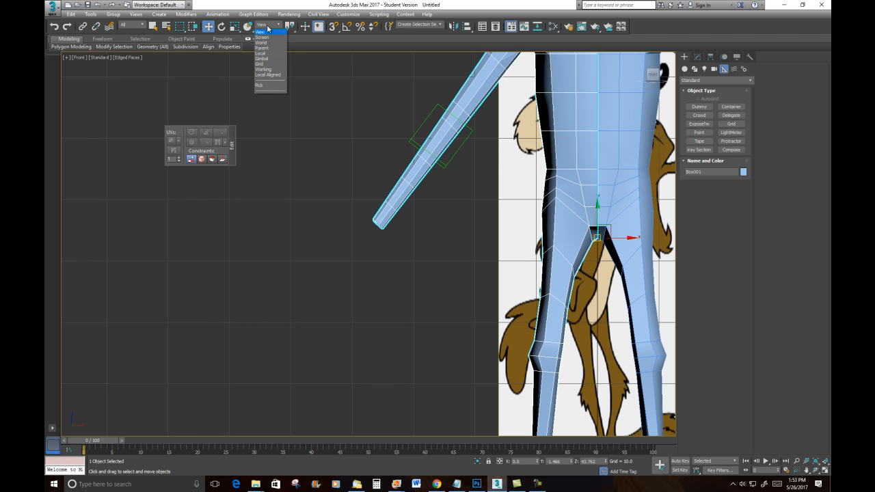
pyautogui.click(262, 86)
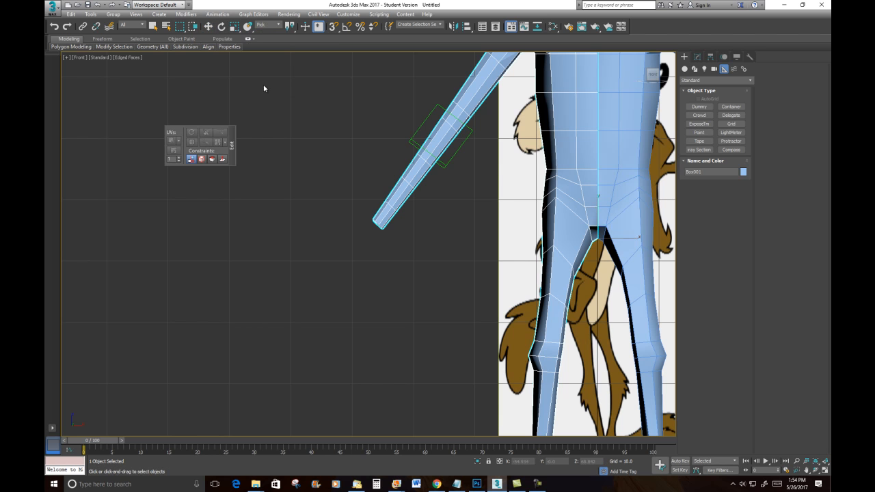
pyautogui.click(420, 128)
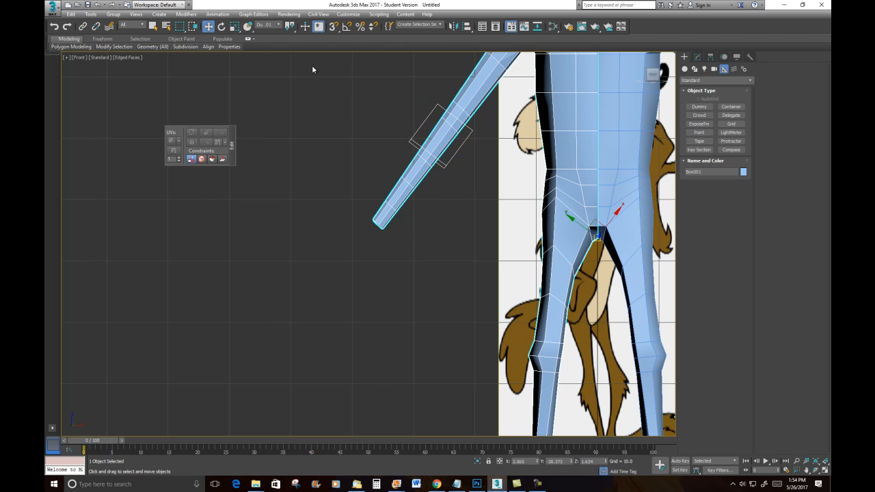
pyautogui.click(279, 25)
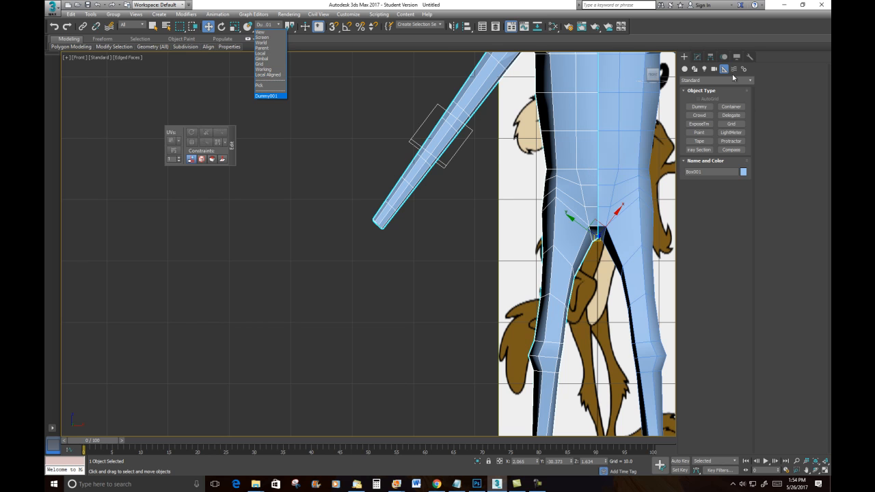
# - Enter vertex editing on the body, select vertices on the upper arm, and set Dummy001 as the reference coordinate system
pyautogui.click(698, 58)
pyautogui.click(698, 59)
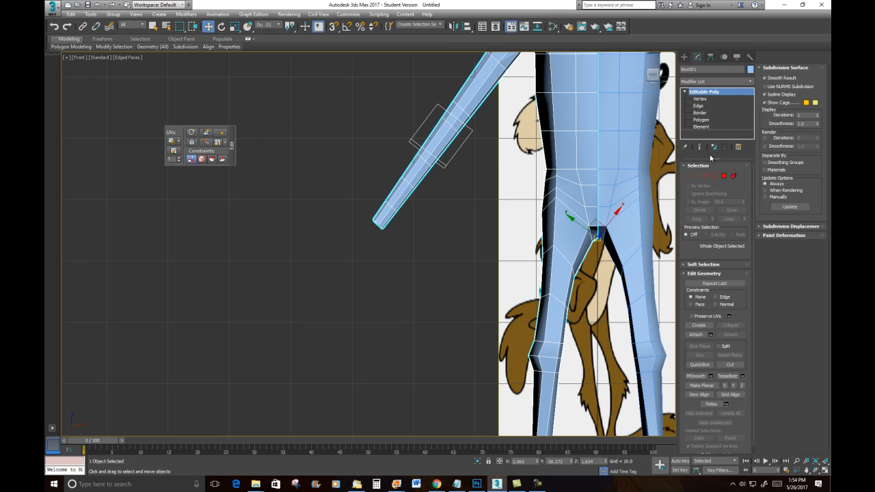
pyautogui.click(696, 176)
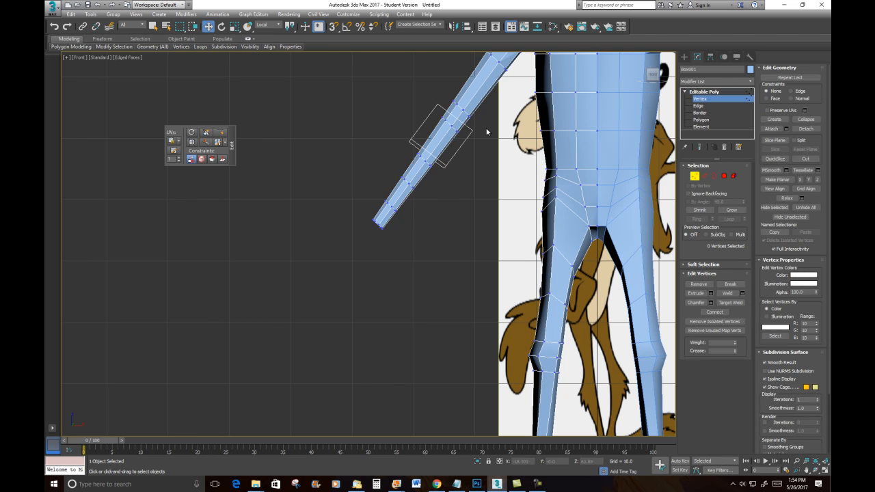
pyautogui.moveTo(483, 149); pyautogui.dragTo(455, 129)
pyautogui.click(277, 26)
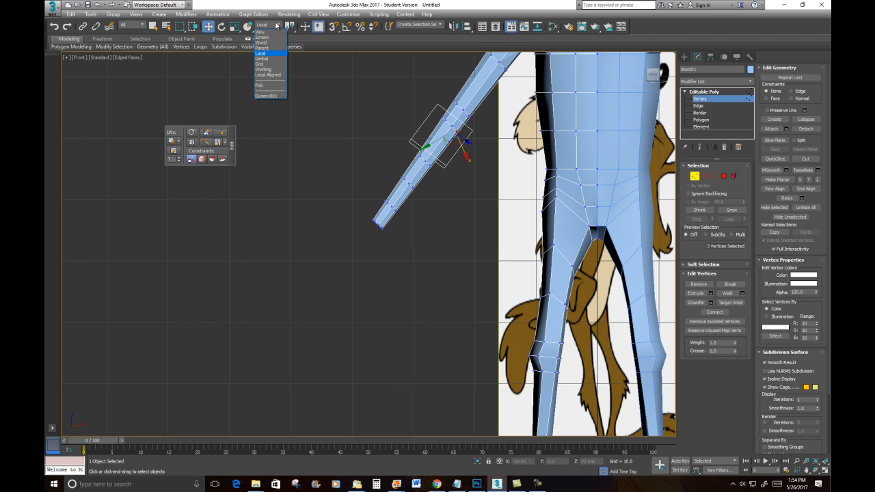
pyautogui.click(267, 96)
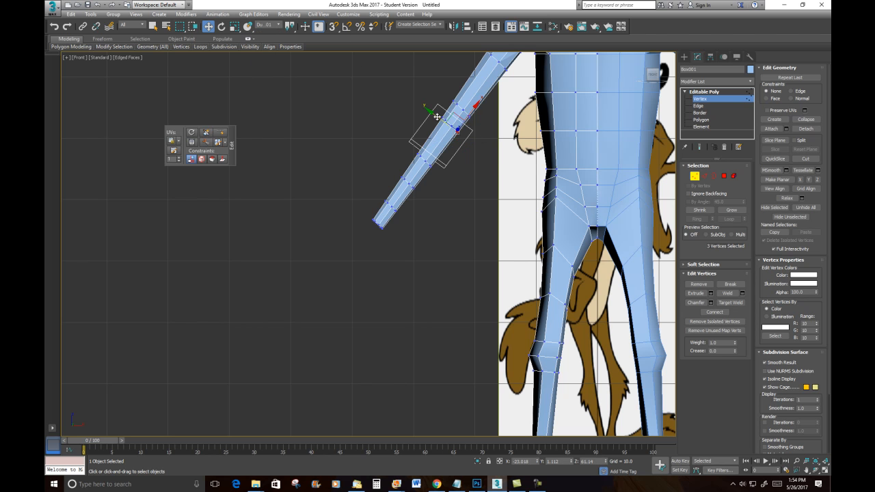
# - Move the selected upper-arm vertices slightly along the Dummy001 axes to reshape the arm
pyautogui.moveTo(437, 116); pyautogui.dragTo(442, 119)
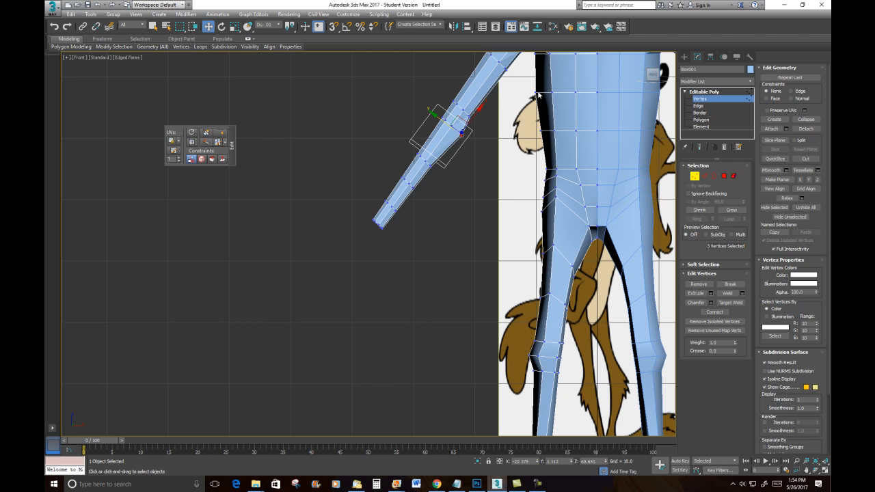
pyautogui.click(418, 114)
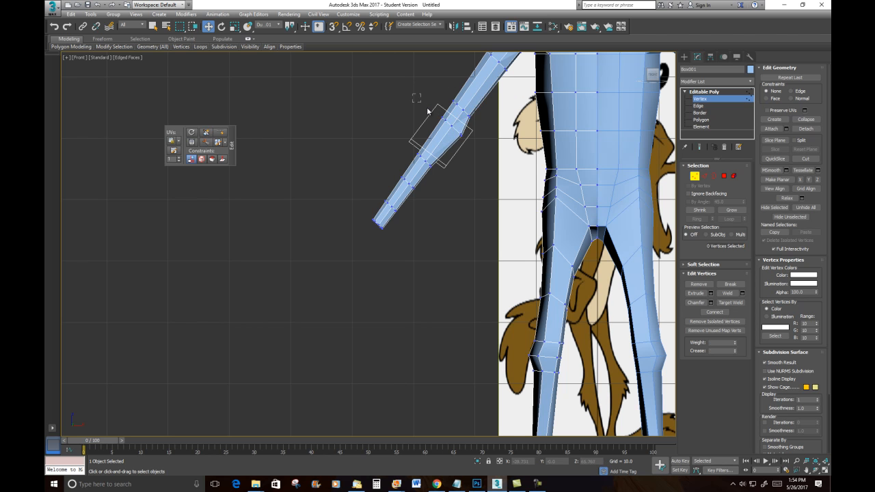
pyautogui.moveTo(449, 131); pyautogui.dragTo(451, 134)
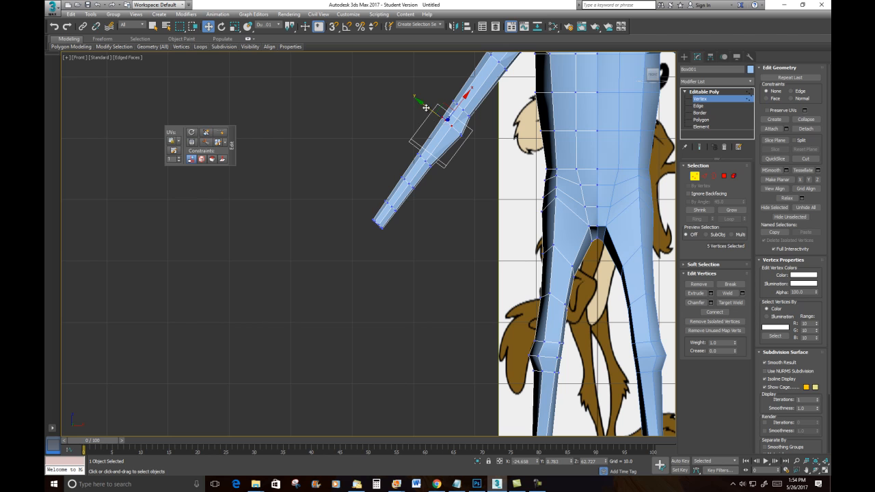
pyautogui.moveTo(426, 108); pyautogui.dragTo(420, 104)
pyautogui.click(482, 149)
pyautogui.click(446, 124)
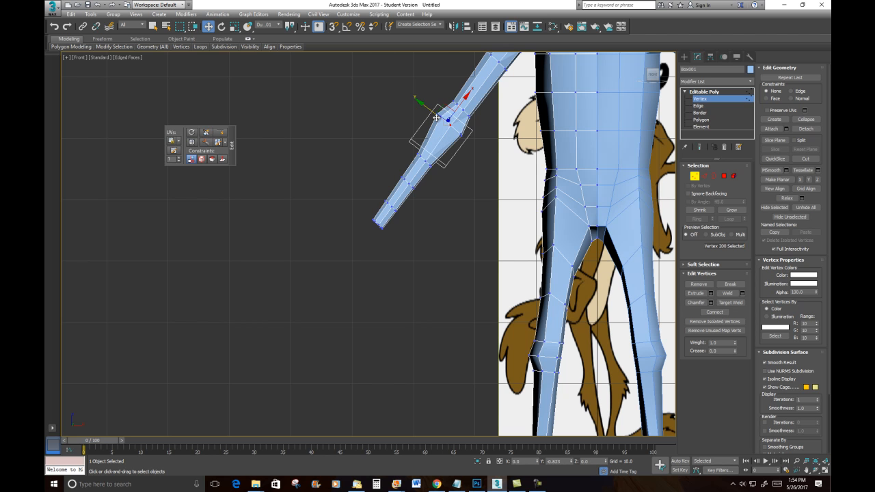
pyautogui.click(452, 91)
pyautogui.moveTo(459, 110); pyautogui.dragTo(433, 87)
pyautogui.hotkey('ctrl', 'z')
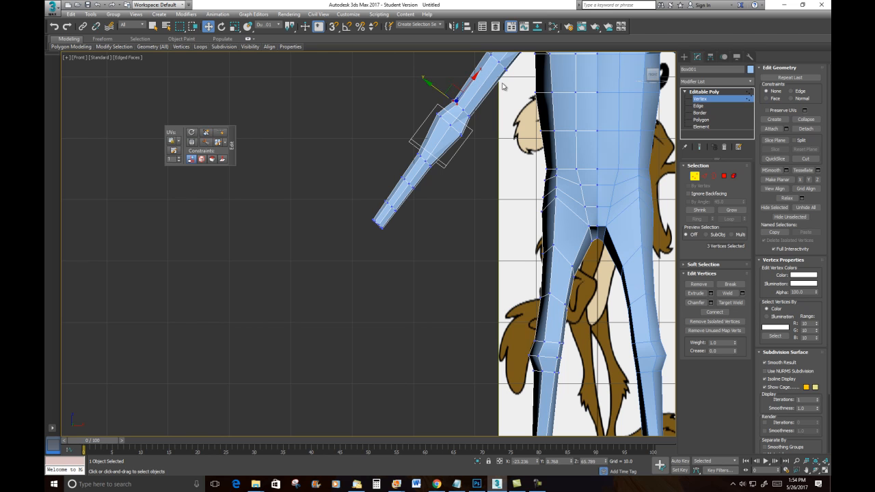
# - Adjust further upper-arm vertex rings in Dummy001 coordinates to shape the bicep
pyautogui.click(456, 129)
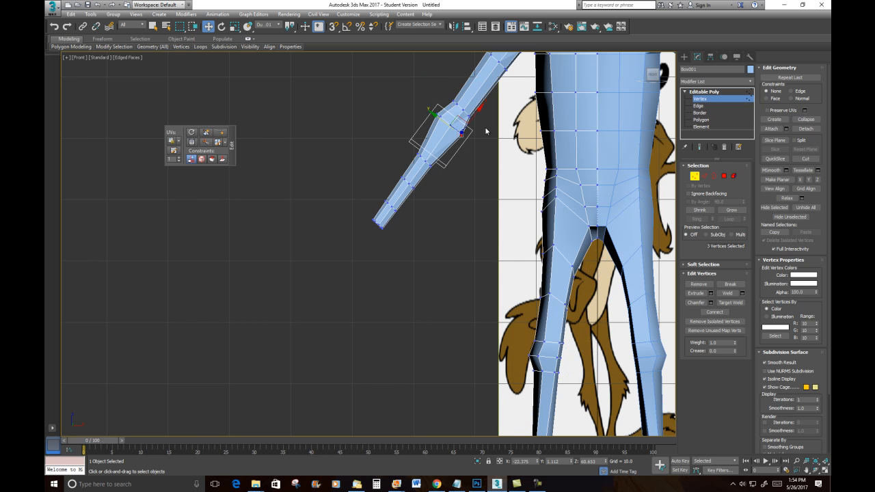
pyautogui.moveTo(441, 120); pyautogui.dragTo(440, 118)
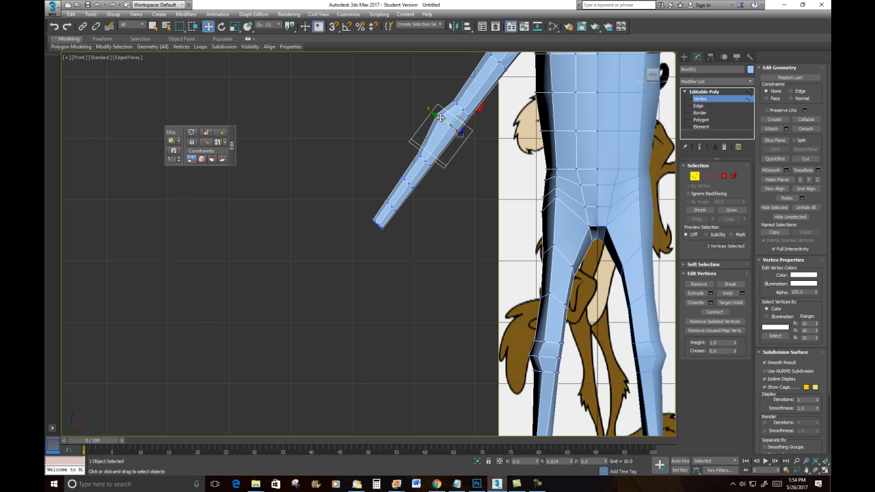
pyautogui.click(427, 172)
pyautogui.moveTo(447, 177); pyautogui.dragTo(446, 174)
pyautogui.moveTo(444, 135); pyautogui.dragTo(446, 131)
pyautogui.click(467, 173)
pyautogui.moveTo(440, 147); pyautogui.dragTo(438, 144)
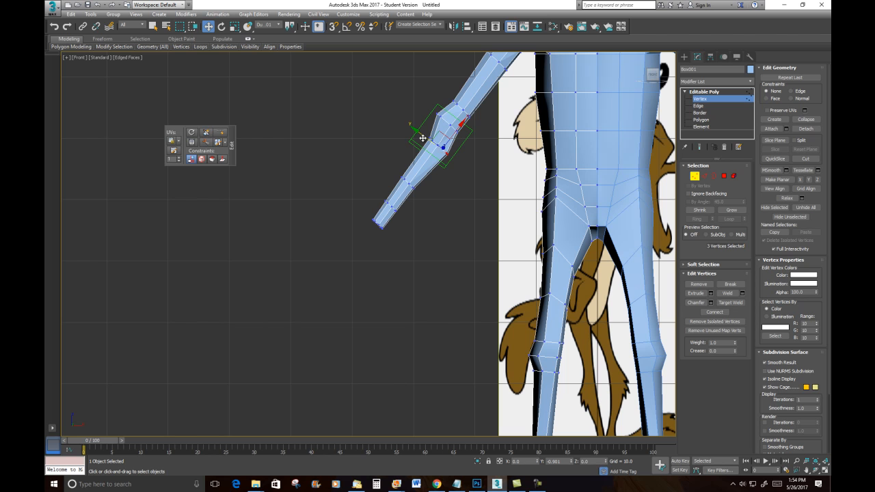
# - Reposition the vertices at the elbow end of the upper arm in Dummy001 coordinates
pyautogui.click(400, 128)
pyautogui.moveTo(401, 127); pyautogui.dragTo(438, 149)
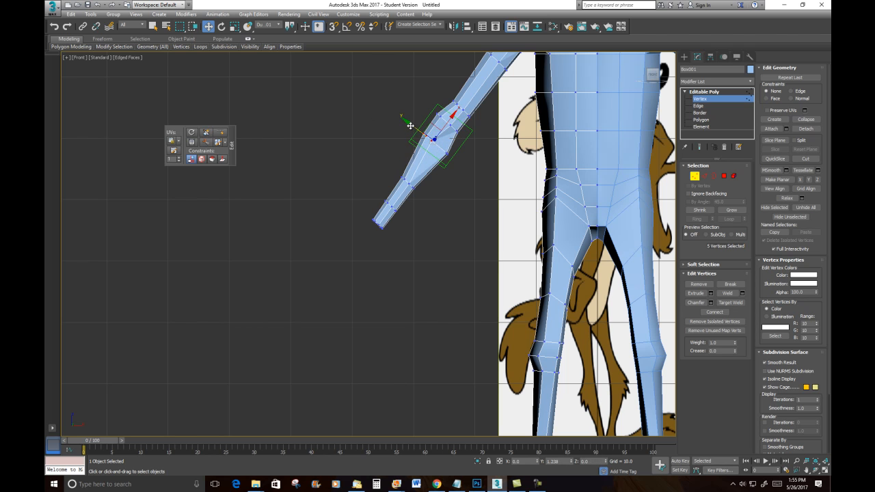
pyautogui.click(410, 127)
pyautogui.click(435, 142)
pyautogui.click(449, 135)
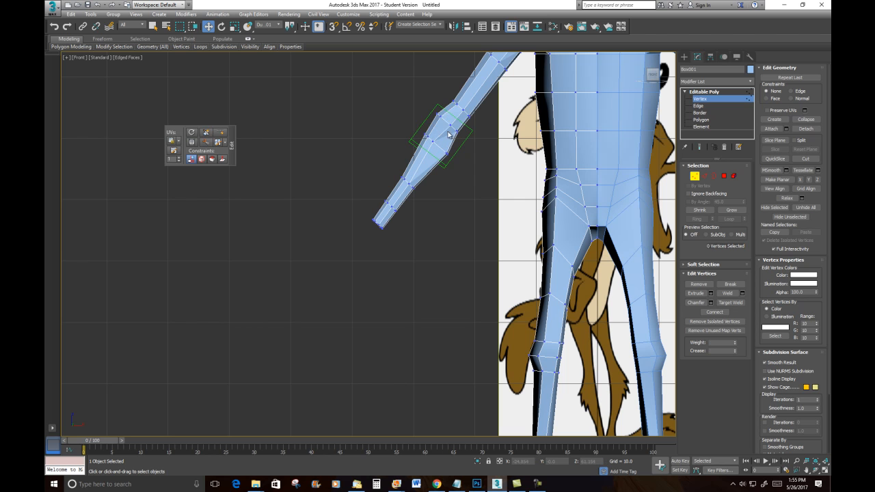
pyautogui.click(433, 141)
pyautogui.moveTo(418, 131); pyautogui.dragTo(423, 133)
# - Examine the reshaped arm from an orbited view and from the front
pyautogui.press('space')
pyautogui.moveTo(480, 154); pyautogui.dragTo(539, 187, button='middle')
pyautogui.scroll(3, 480, 153)
pyautogui.moveTo(480, 152); pyautogui.dragTo(460, 175, button='middle')
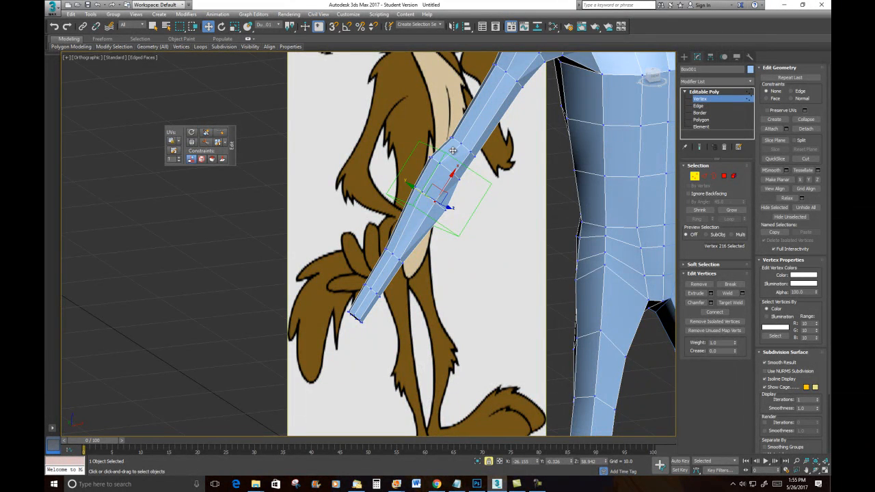
pyautogui.keyDown('alt'); pyautogui.moveTo(480, 174); pyautogui.dragTo(453, 197, button='middle'); pyautogui.keyUp('alt')
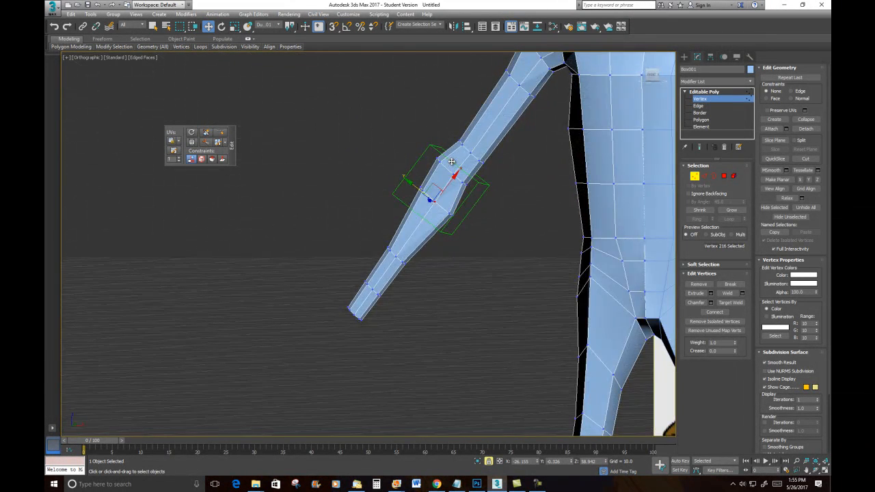
pyautogui.keyDown('alt'); pyautogui.moveTo(448, 280); pyautogui.dragTo(447, 277, button='middle'); pyautogui.keyUp('alt')
pyautogui.press('f')
pyautogui.scroll(5, 346, 265)
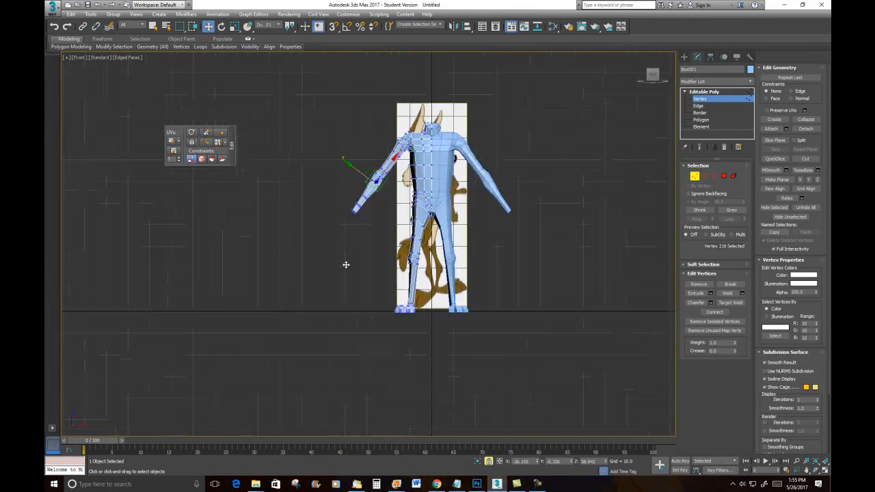
pyautogui.scroll(8, 376, 167)
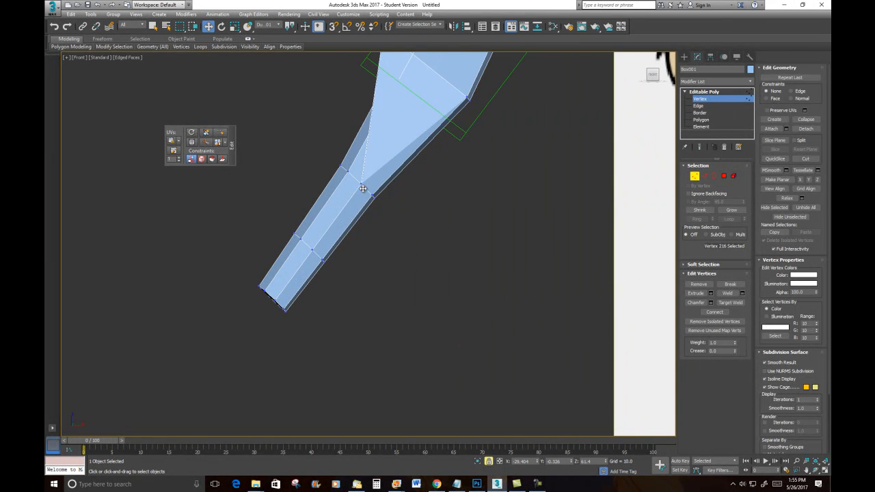
# - Select and move the forearm and wrist vertices to taper the lower arm
pyautogui.click(401, 216)
pyautogui.moveTo(367, 193); pyautogui.dragTo(366, 192)
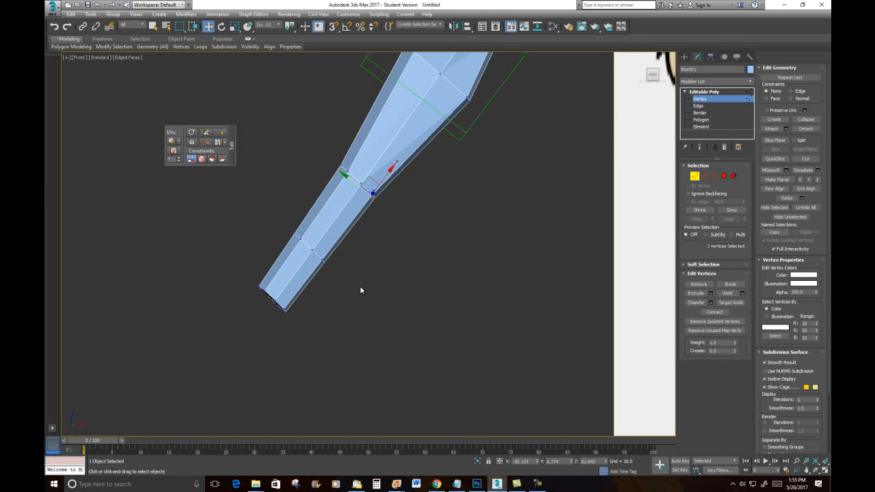
pyautogui.keyDown('ctrl'); pyautogui.moveTo(325, 254); pyautogui.dragTo(318, 251); pyautogui.keyUp('ctrl')
pyautogui.keyDown('ctrl'); pyautogui.moveTo(286, 306); pyautogui.dragTo(284, 304); pyautogui.keyUp('ctrl')
pyautogui.moveTo(305, 241); pyautogui.dragTo(299, 236)
pyautogui.scroll(-5, 435, 198)
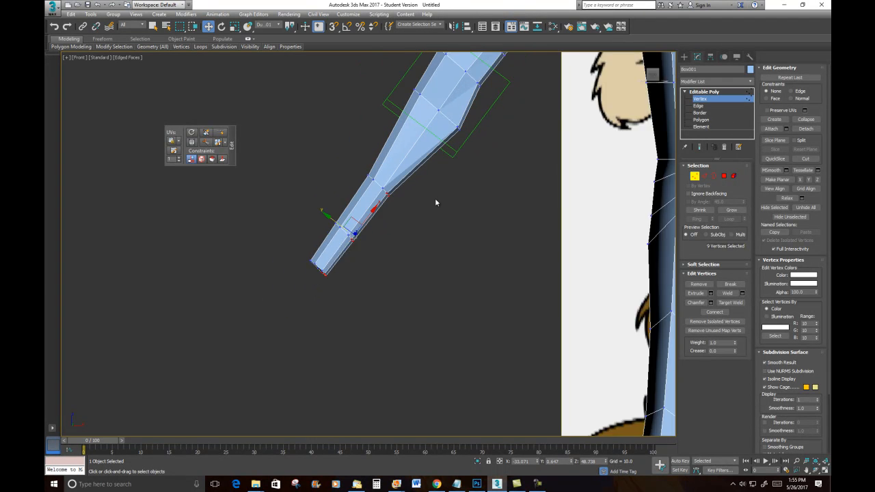
# - Select the edge loop across the elbow and chamfer it with an amount of 0.88
pyautogui.keyDown('alt'); pyautogui.moveTo(473, 179); pyautogui.dragTo(551, 215, button='middle'); pyautogui.keyUp('alt')
pyautogui.scroll(2, 399, 166)
pyautogui.scroll(1, 399, 202)
pyautogui.moveTo(399, 166); pyautogui.dragTo(333, 161, button='middle')
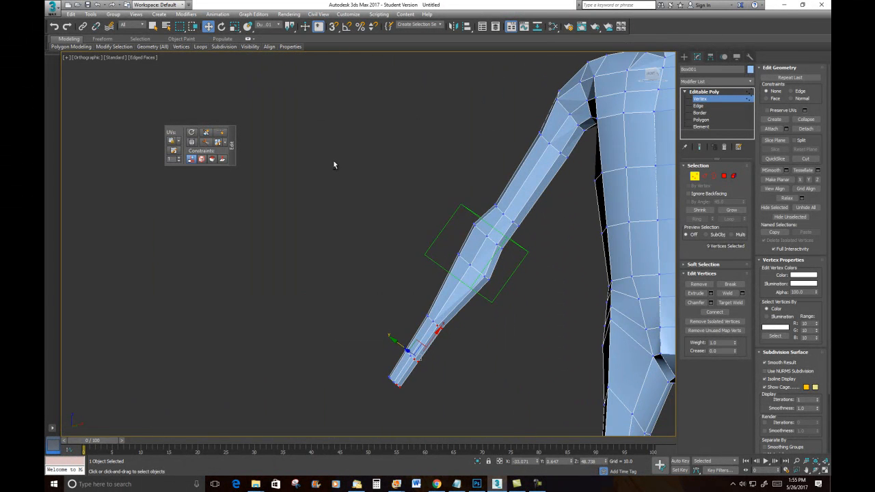
pyautogui.click(705, 176)
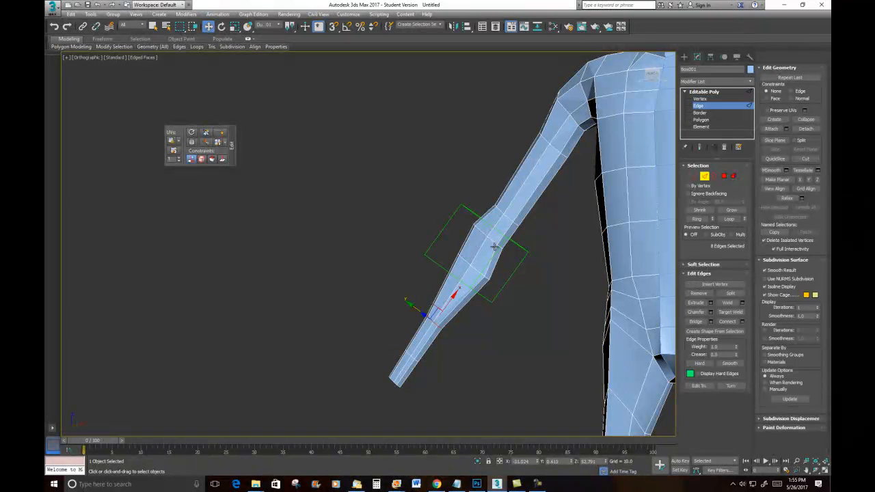
pyautogui.click(500, 246)
pyautogui.scroll(5, 494, 244)
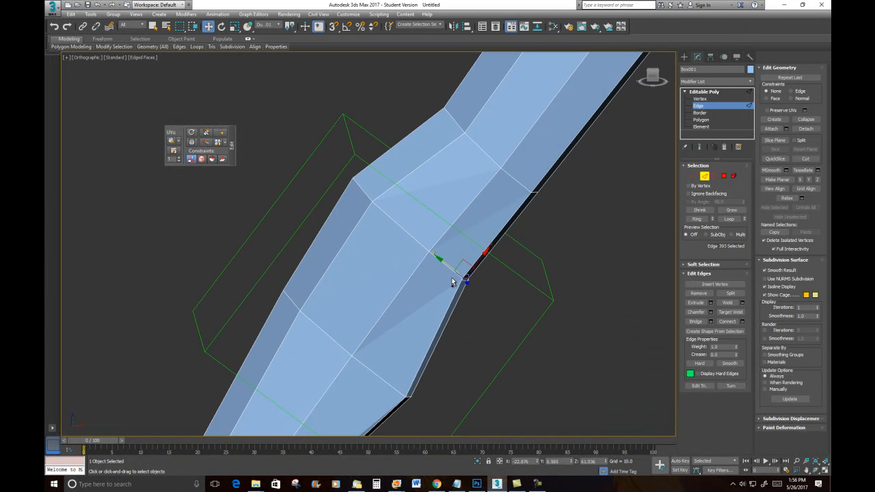
pyautogui.keyDown('ctrl'); pyautogui.click(453, 273); pyautogui.keyUp('ctrl')
pyautogui.keyDown('ctrl'); pyautogui.click(414, 246); pyautogui.keyUp('ctrl')
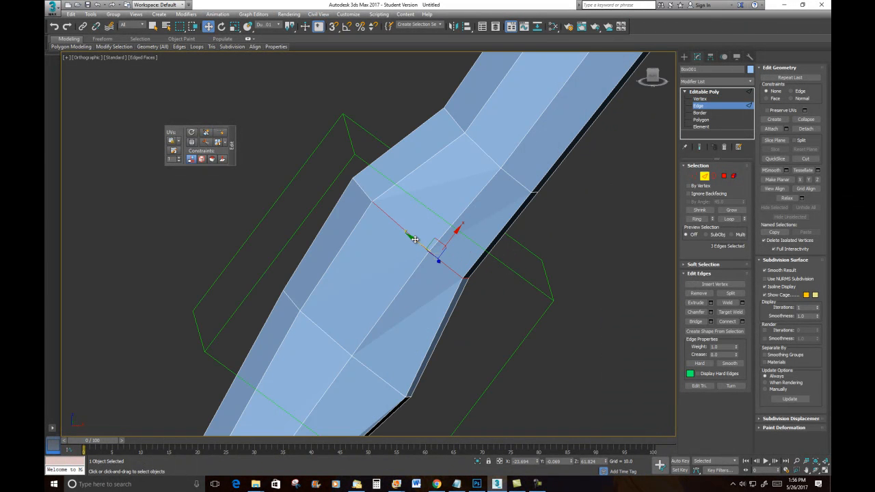
pyautogui.keyDown('alt'); pyautogui.moveTo(367, 249); pyautogui.dragTo(439, 265, button='middle'); pyautogui.keyUp('alt')
pyautogui.keyDown('ctrl'); pyautogui.click(491, 284); pyautogui.keyUp('ctrl')
pyautogui.keyDown('alt'); pyautogui.moveTo(492, 283); pyautogui.dragTo(453, 233, button='middle'); pyautogui.keyUp('alt')
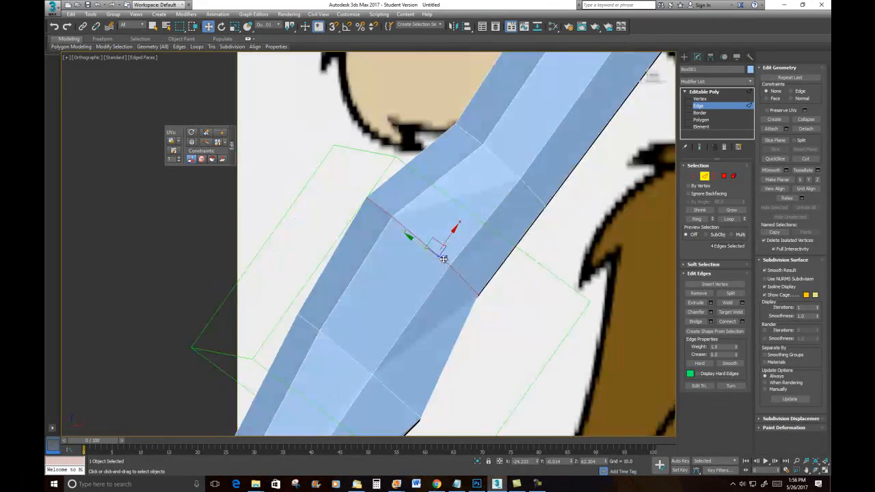
pyautogui.rightClick(468, 219)
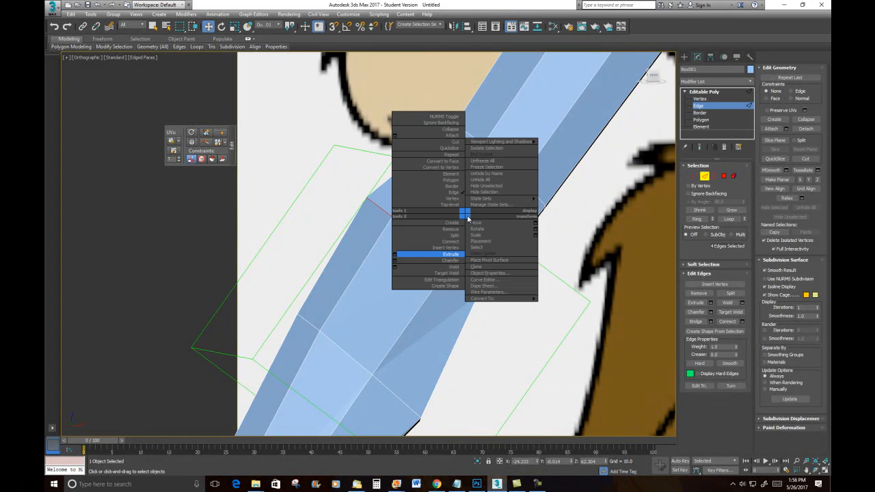
pyautogui.click(396, 260)
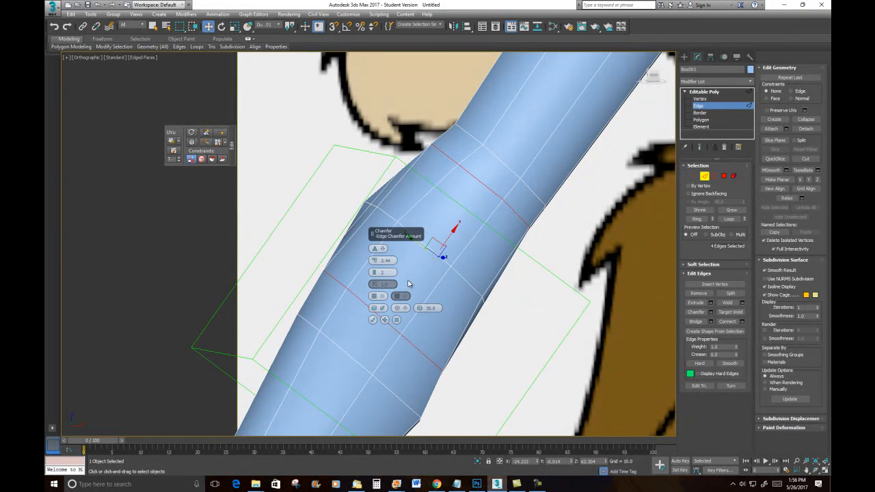
pyautogui.moveTo(376, 264); pyautogui.dragTo(383, 313)
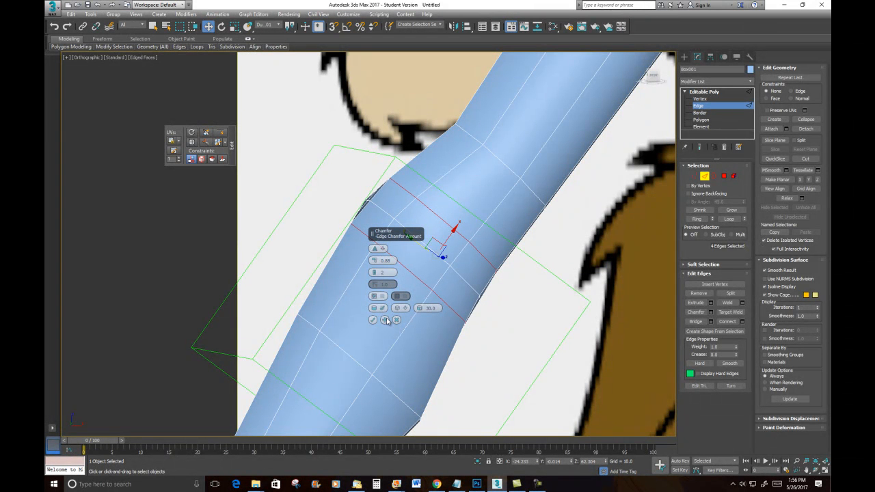
pyautogui.click(373, 319)
pyautogui.keyDown('alt'); pyautogui.moveTo(403, 241); pyautogui.dragTo(394, 244, button='middle'); pyautogui.keyUp('alt')
pyautogui.click(380, 242)
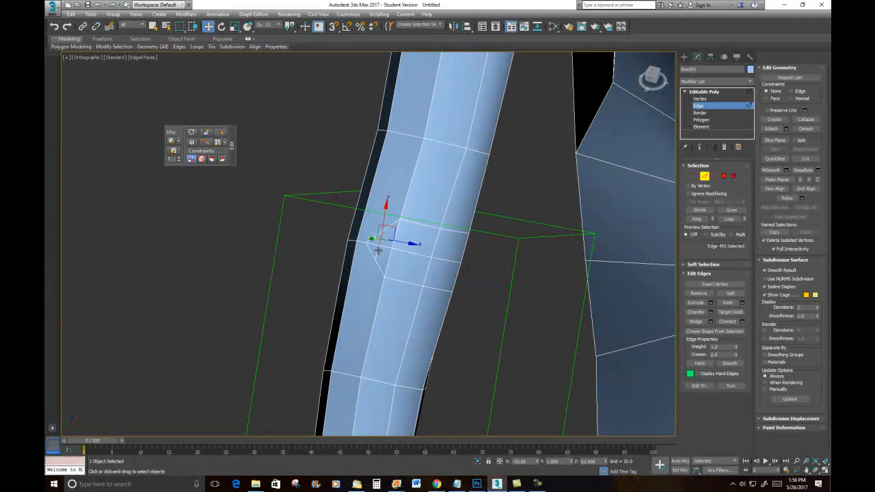
pyautogui.keyDown('ctrl'); pyautogui.click(376, 244); pyautogui.keyUp('ctrl')
pyautogui.keyDown('ctrl'); pyautogui.click(375, 243); pyautogui.keyUp('ctrl')
pyautogui.keyDown('ctrl'); pyautogui.click(414, 253); pyautogui.keyUp('ctrl')
pyautogui.keyDown('ctrl'); pyautogui.click(378, 247); pyautogui.keyUp('ctrl')
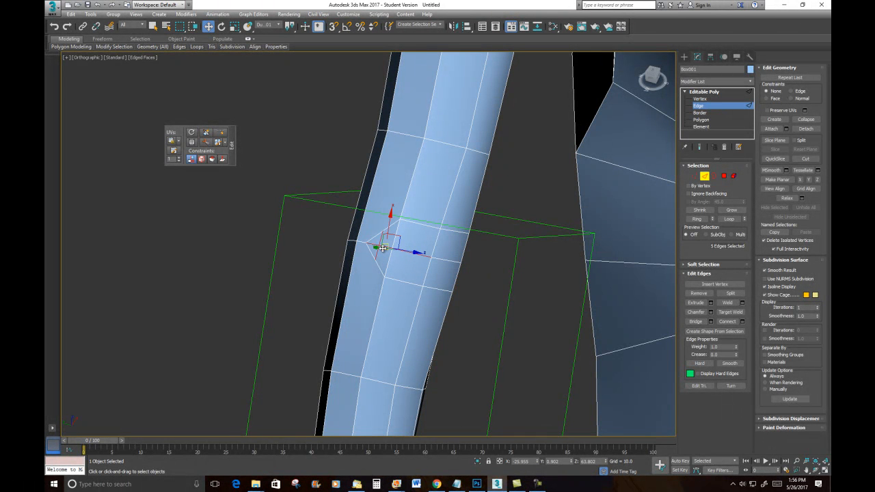
pyautogui.click(467, 282)
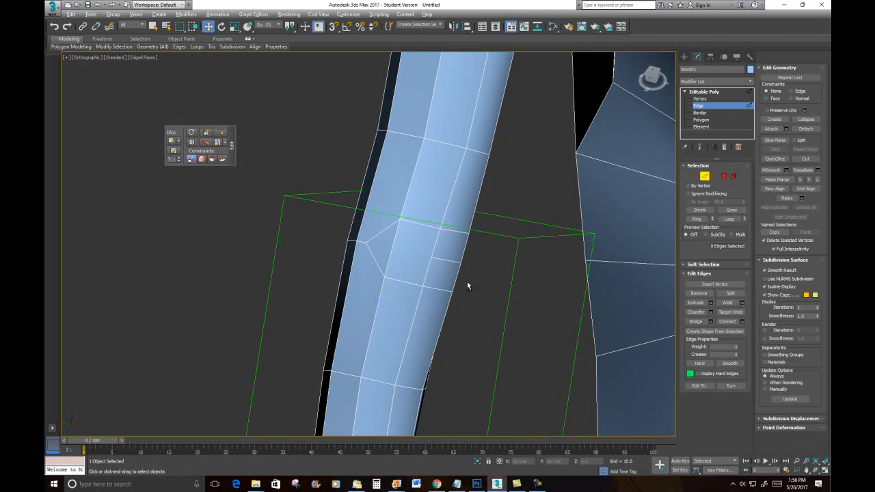
# - Select the stray edges running across the back of the elbow and remove them together with their vertices
pyautogui.scroll(5, 440, 236)
pyautogui.keyDown('alt'); pyautogui.moveTo(440, 237); pyautogui.dragTo(398, 193, button='middle'); pyautogui.keyUp('alt')
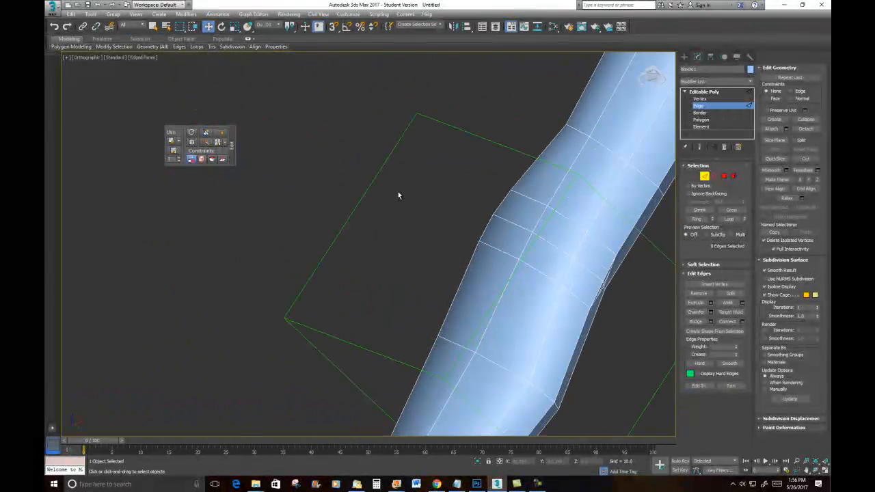
pyautogui.moveTo(497, 253); pyautogui.dragTo(324, 196, button='middle')
pyautogui.keyDown('alt'); pyautogui.moveTo(433, 230); pyautogui.dragTo(417, 225, button='middle'); pyautogui.keyUp('alt')
pyautogui.click(490, 282)
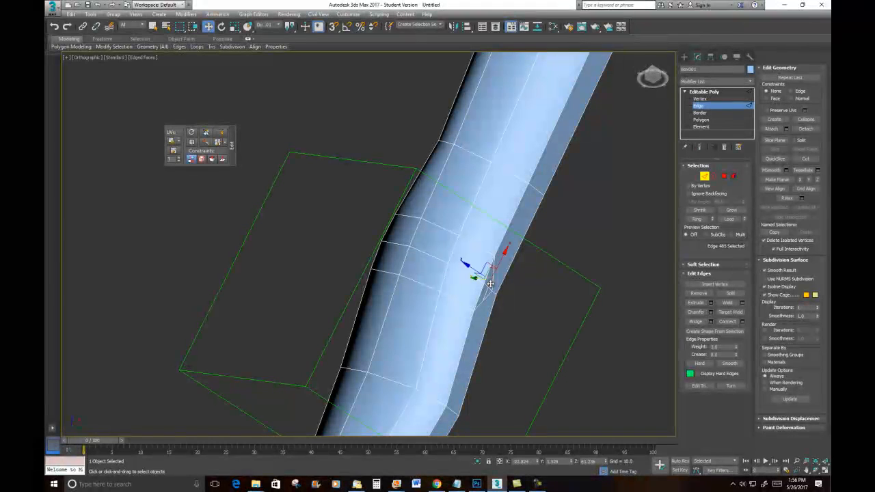
pyautogui.keyDown('ctrl'); pyautogui.click(481, 285); pyautogui.keyUp('ctrl')
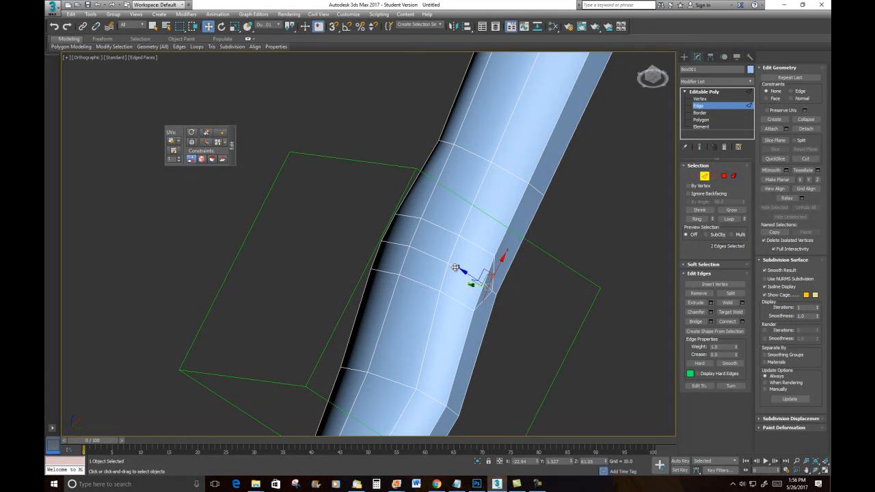
pyautogui.keyDown('ctrl'); pyautogui.click(435, 257); pyautogui.keyUp('ctrl')
pyautogui.keyDown('ctrl'); pyautogui.click(395, 244); pyautogui.keyUp('ctrl')
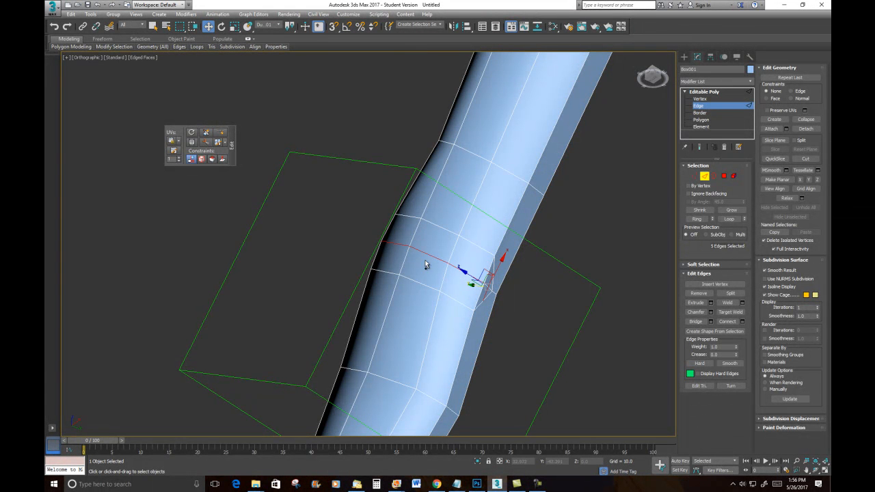
pyautogui.hotkey('ctrl', 'BackSpace')
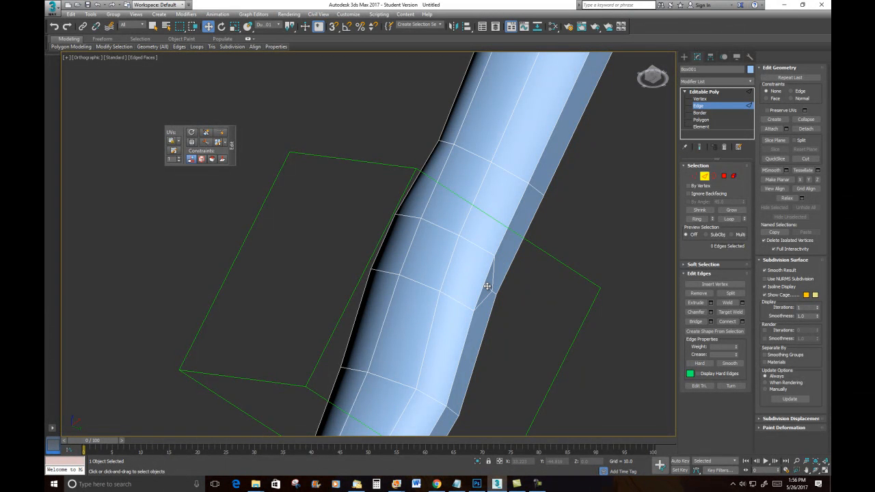
pyautogui.click(487, 286)
pyautogui.hotkey('ctrl', 'BackSpace')
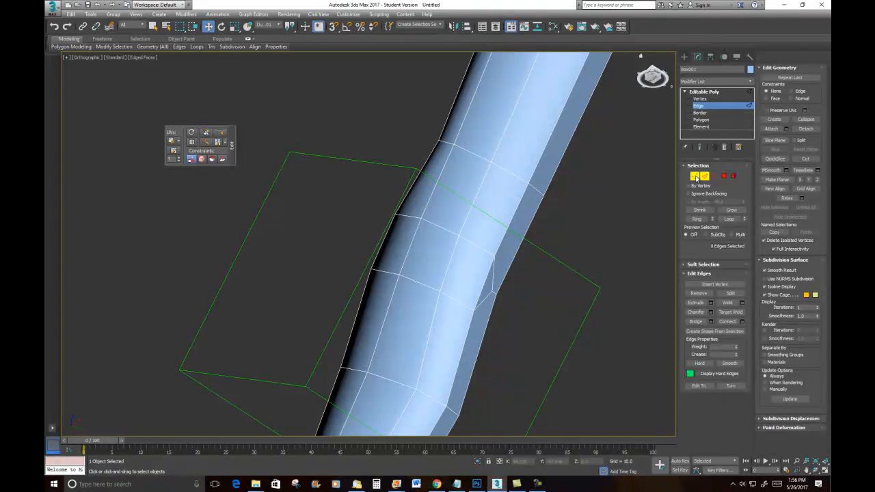
# - Use Target Weld to merge the leftover vertices at the back of the elbow into neighbouring vertices
pyautogui.click(704, 176)
pyautogui.keyDown('alt'); pyautogui.moveTo(368, 160); pyautogui.dragTo(584, 304, button='middle'); pyautogui.keyUp('alt')
pyautogui.scroll(-4, 417, 191)
pyautogui.scroll(3, 585, 304)
pyautogui.click(694, 176)
pyautogui.click(724, 303)
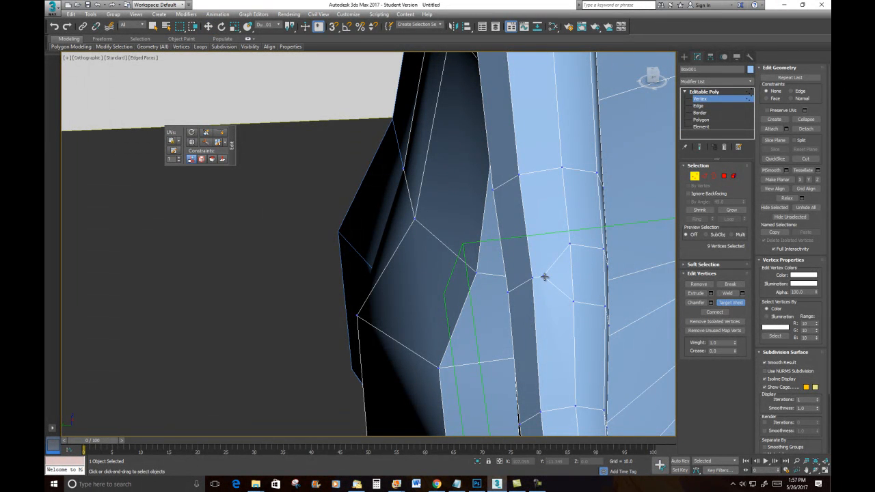
pyautogui.scroll(-6, 540, 277)
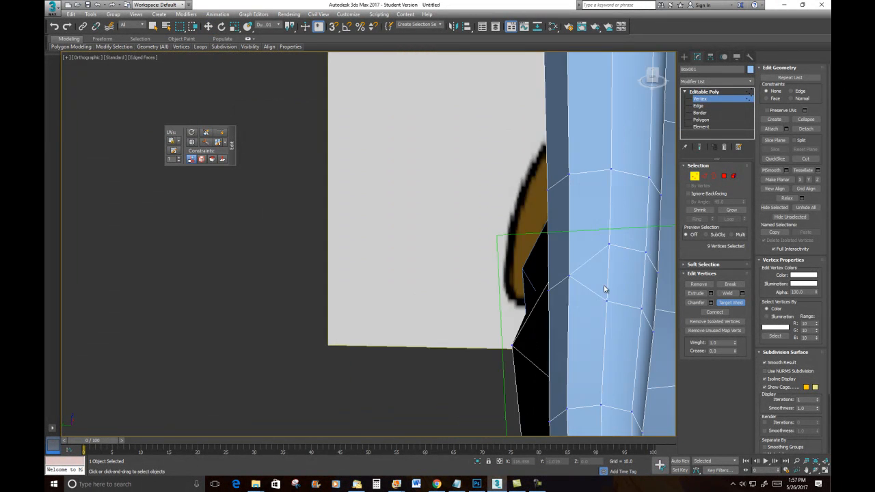
pyautogui.scroll(-5, 559, 277)
pyautogui.keyDown('alt'); pyautogui.moveTo(560, 277); pyautogui.dragTo(534, 313, button='middle'); pyautogui.keyUp('alt')
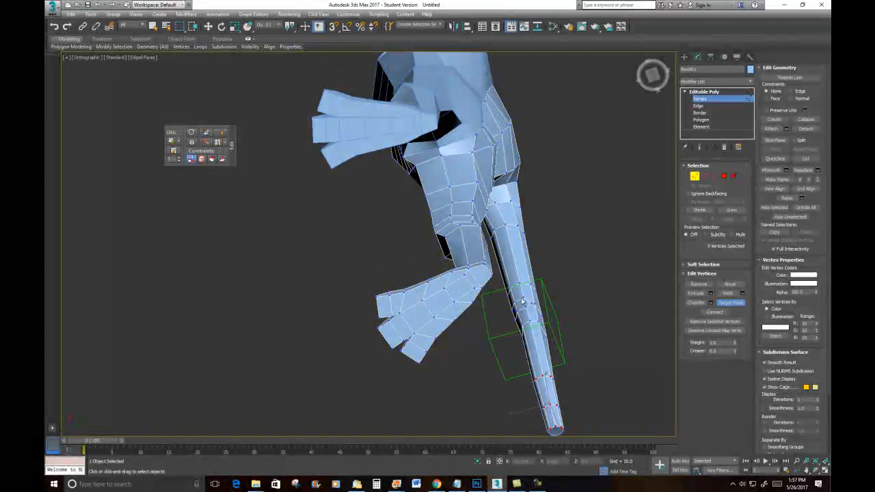
pyautogui.scroll(6, 534, 313)
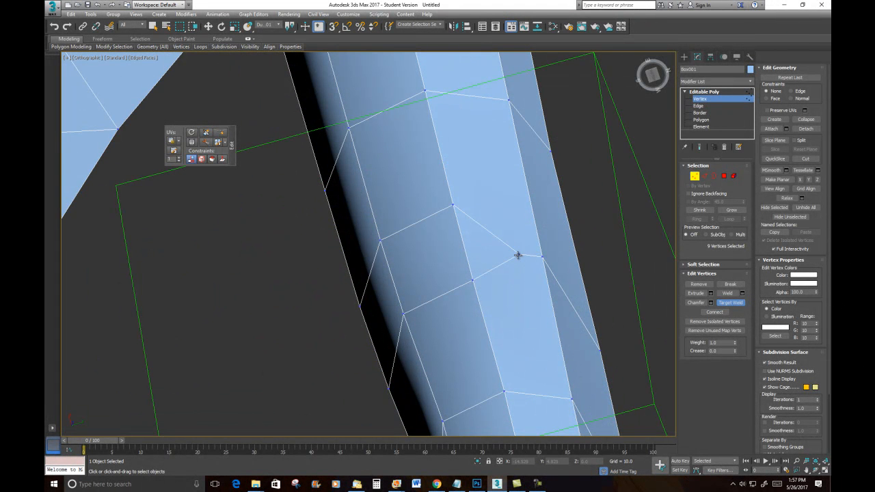
pyautogui.click(544, 258)
# - With the Move tool, shift vertices on the outer side of the elbow to smooth the joint's bulge
pyautogui.scroll(-8, 535, 256)
pyautogui.keyDown('alt'); pyautogui.moveTo(535, 256); pyautogui.dragTo(680, 307, button='middle'); pyautogui.keyUp('alt')
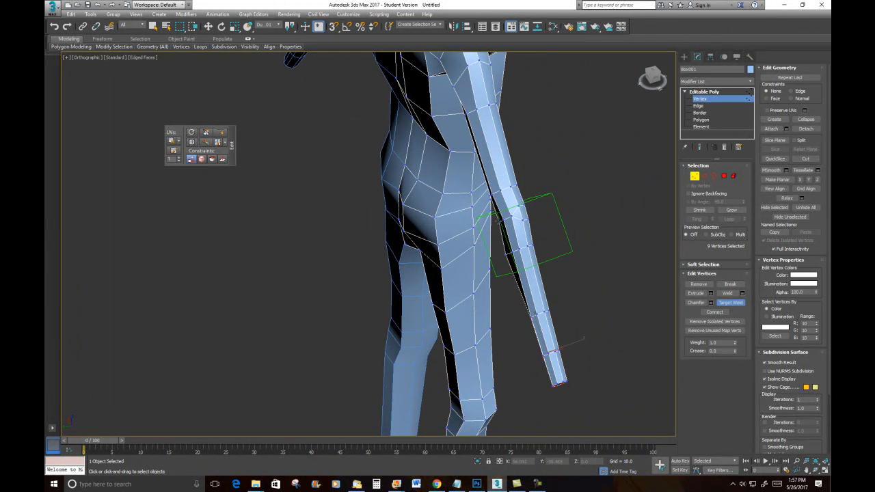
pyautogui.keyDown('alt'); pyautogui.moveTo(583, 221); pyautogui.dragTo(369, 182, button='middle'); pyautogui.keyUp('alt')
pyautogui.scroll(3, 587, 195)
pyautogui.scroll(3, 555, 230)
pyautogui.scroll(-4, 460, 199)
pyautogui.keyDown('alt'); pyautogui.moveTo(496, 219); pyautogui.dragTo(526, 215, button='middle'); pyautogui.keyUp('alt')
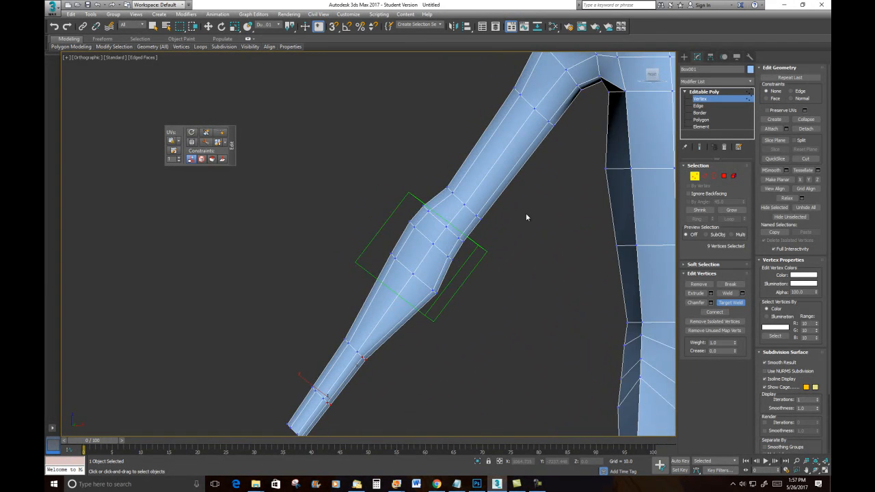
pyautogui.scroll(4, 463, 215)
pyautogui.moveTo(463, 215); pyautogui.dragTo(527, 208, button='middle')
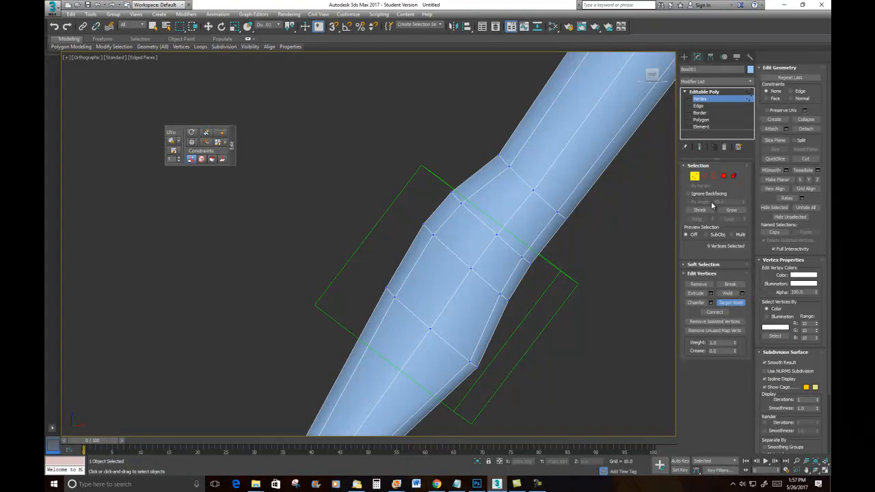
pyautogui.click(208, 26)
pyautogui.moveTo(492, 293); pyautogui.dragTo(489, 283)
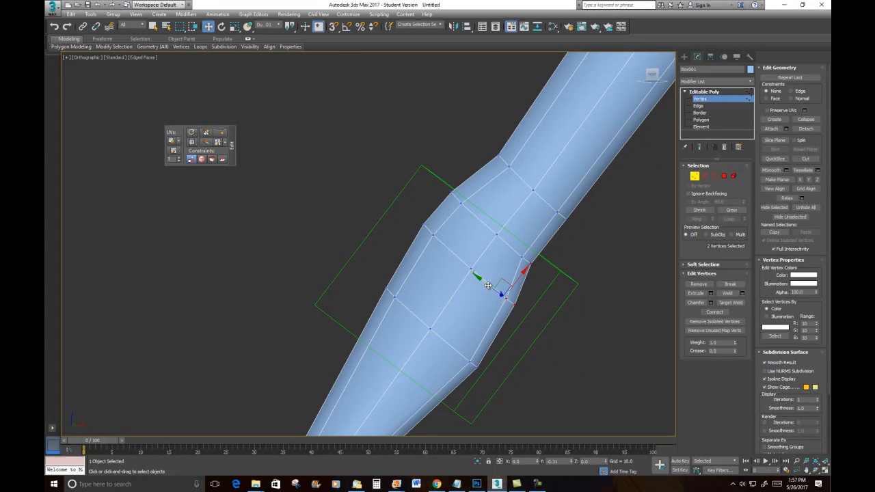
pyautogui.click(497, 234)
pyautogui.moveTo(514, 229); pyautogui.dragTo(525, 211)
pyautogui.click(523, 258)
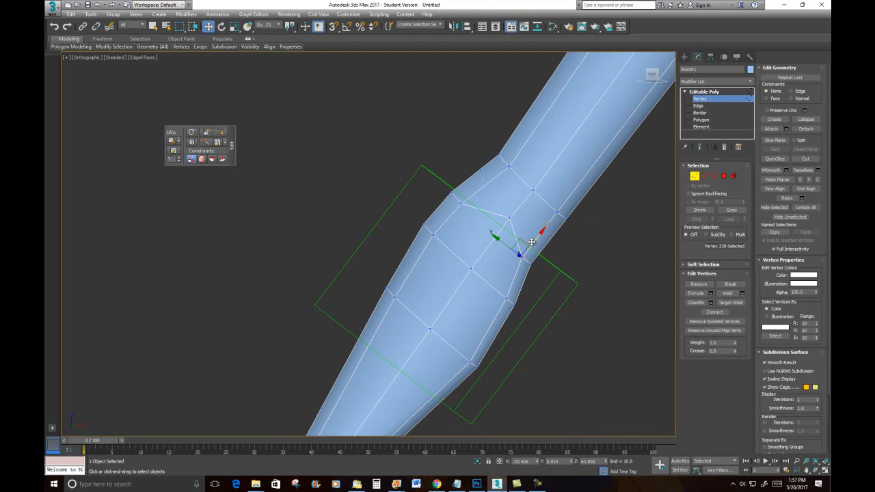
pyautogui.moveTo(534, 243); pyautogui.dragTo(544, 229)
# - Move the vertices at the top and middle of the elbow bulge to even out its shape
pyautogui.click(462, 203)
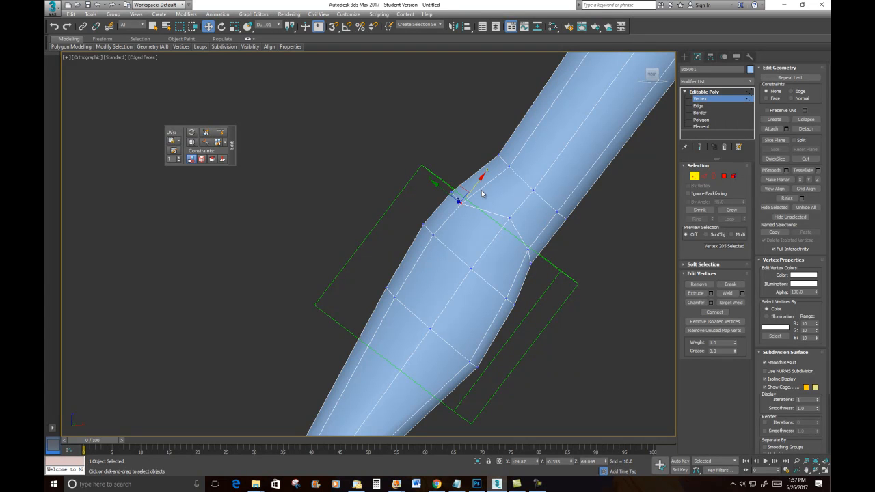
pyautogui.moveTo(473, 187); pyautogui.dragTo(481, 178)
pyautogui.moveTo(471, 268); pyautogui.dragTo(485, 254)
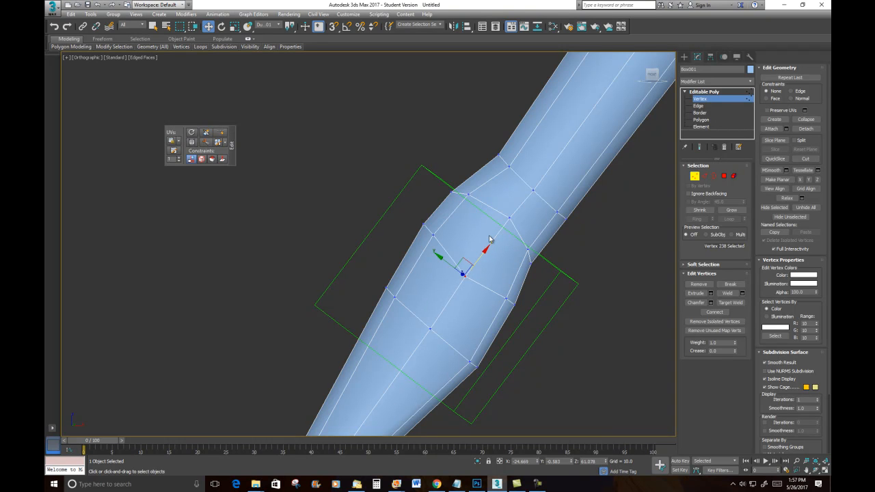
pyautogui.scroll(-4, 487, 229)
pyautogui.keyDown('alt'); pyautogui.moveTo(512, 226); pyautogui.dragTo(522, 259, button='middle'); pyautogui.keyUp('alt')
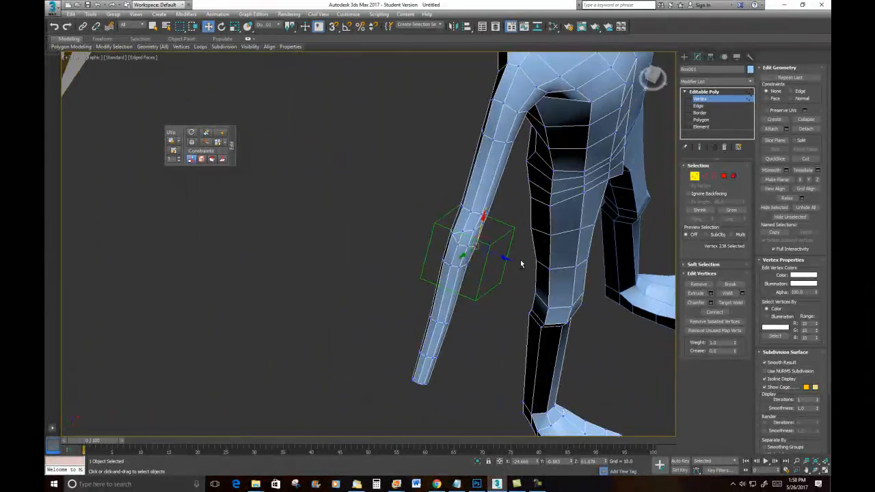
# - Select groups of vertices on the inner side of the elbow and move them to shape the crease
pyautogui.scroll(4, 502, 261)
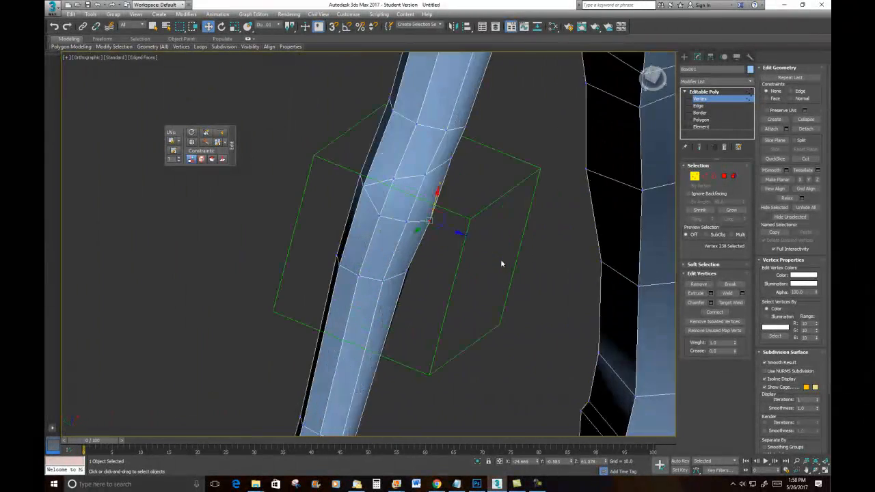
pyautogui.keyDown('ctrl'); pyautogui.click(383, 280); pyautogui.keyUp('ctrl')
pyautogui.keyDown('ctrl'); pyautogui.click(407, 223); pyautogui.keyUp('ctrl')
pyautogui.keyDown('ctrl'); pyautogui.click(432, 222); pyautogui.keyUp('ctrl')
pyautogui.moveTo(426, 258); pyautogui.dragTo(439, 262)
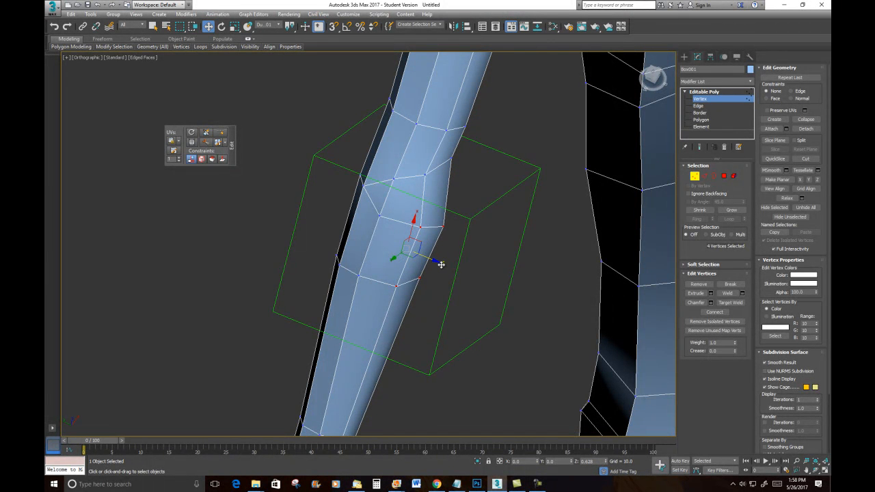
pyautogui.click(380, 215)
pyautogui.keyDown('ctrl'); pyautogui.click(359, 275); pyautogui.keyUp('ctrl')
pyautogui.moveTo(388, 256); pyautogui.dragTo(396, 259)
# - Refine the remaining elbow vertex positions from an orbited view of the arm
pyautogui.scroll(-5, 421, 237)
pyautogui.keyDown('alt'); pyautogui.moveTo(418, 237); pyautogui.dragTo(442, 210, button='middle'); pyautogui.keyUp('alt')
pyautogui.scroll(5, 400, 220)
pyautogui.keyDown('alt'); pyautogui.moveTo(315, 213); pyautogui.dragTo(422, 227, button='middle'); pyautogui.keyUp('alt')
pyautogui.click(340, 260)
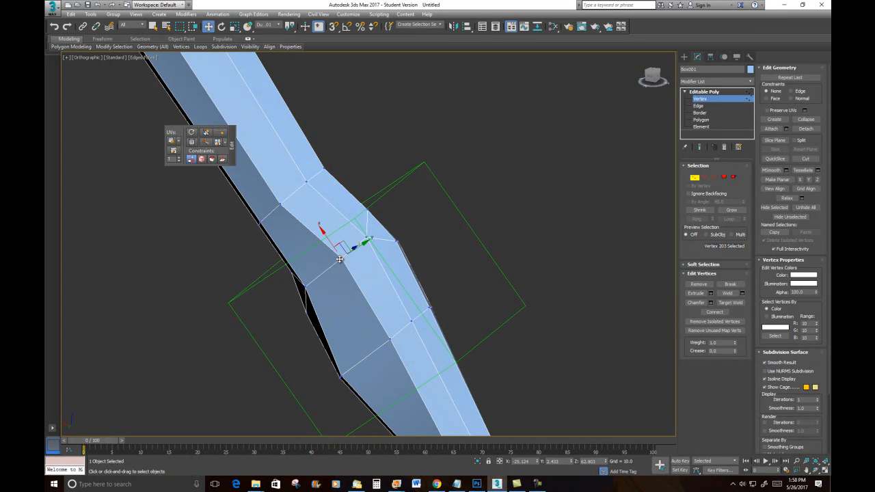
pyautogui.keyDown('ctrl'); pyautogui.click(307, 287); pyautogui.keyUp('ctrl')
pyautogui.keyDown('alt'); pyautogui.moveTo(396, 295); pyautogui.dragTo(339, 315, button='middle'); pyautogui.keyUp('alt')
pyautogui.moveTo(355, 271); pyautogui.dragTo(342, 271)
pyautogui.scroll(-4, 362, 309)
pyautogui.keyDown('alt'); pyautogui.moveTo(363, 309); pyautogui.dragTo(448, 200, button='middle'); pyautogui.keyUp('alt')
pyautogui.keyDown('alt'); pyautogui.moveTo(360, 297); pyautogui.dragTo(383, 299, button='middle'); pyautogui.keyUp('alt')
pyautogui.scroll(4, 286, 315)
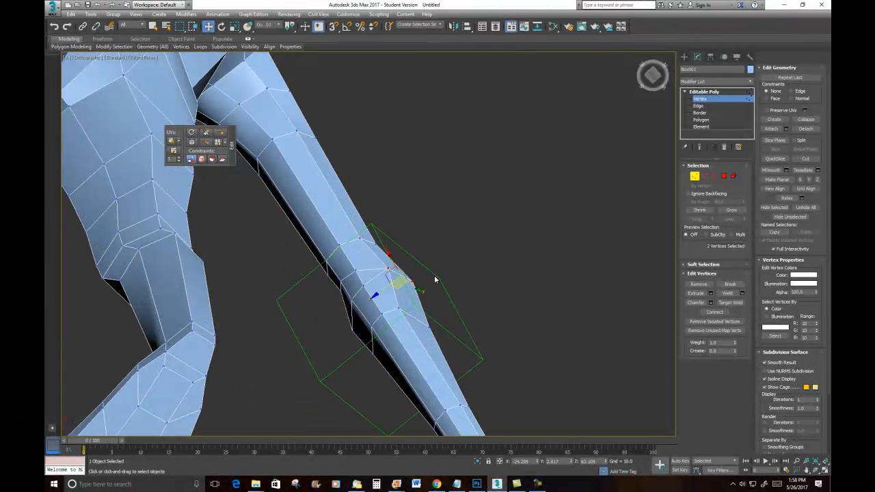
# - Select an edge on the inner side of the elbow and collapse it
pyautogui.press('2')
pyautogui.click(364, 282)
pyautogui.rightClick(423, 220)
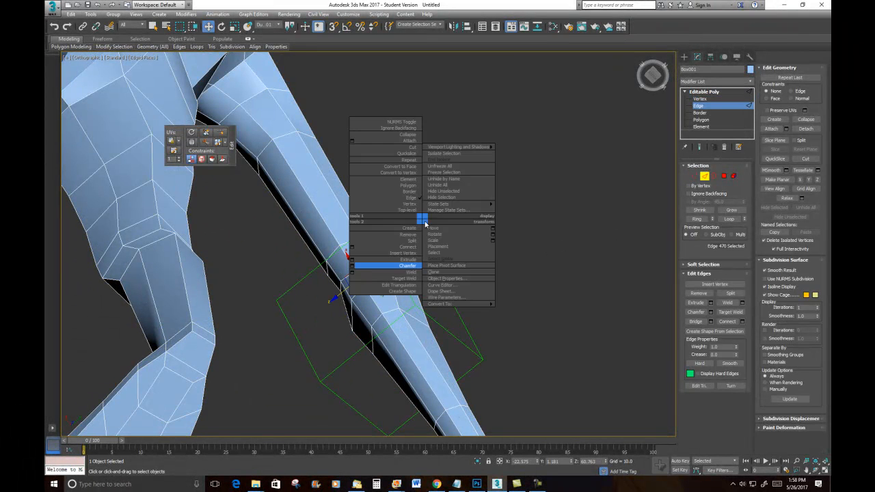
pyautogui.click(412, 136)
# - Select the two polygons at the front of the knee and move them outward in World coordinates
pyautogui.keyDown('alt'); pyautogui.moveTo(479, 255); pyautogui.dragTo(434, 288, button='middle'); pyautogui.keyUp('alt')
pyautogui.scroll(-4, 447, 260)
pyautogui.moveTo(446, 194); pyautogui.dragTo(430, 93, button='middle')
pyautogui.scroll(-3, 451, 209)
pyautogui.keyDown('alt'); pyautogui.moveTo(423, 177); pyautogui.dragTo(452, 225, button='middle'); pyautogui.keyUp('alt')
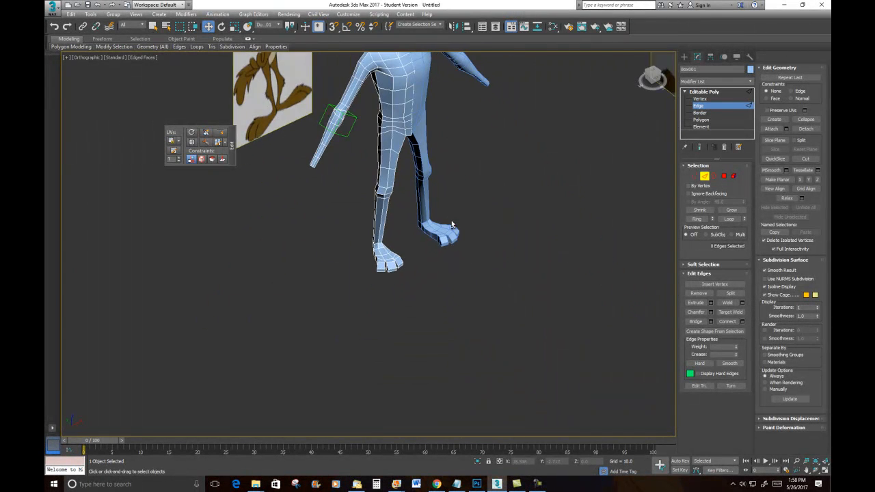
pyautogui.scroll(2, 417, 233)
pyautogui.keyDown('alt'); pyautogui.moveTo(433, 184); pyautogui.dragTo(414, 135, button='middle'); pyautogui.keyUp('alt')
pyautogui.moveTo(441, 95); pyautogui.dragTo(458, 281, button='middle')
pyautogui.keyDown('alt'); pyautogui.moveTo(416, 203); pyautogui.dragTo(433, 236, button='middle'); pyautogui.keyUp('alt')
pyautogui.moveTo(481, 316); pyautogui.dragTo(476, 218, button='middle')
pyautogui.scroll(5, 414, 229)
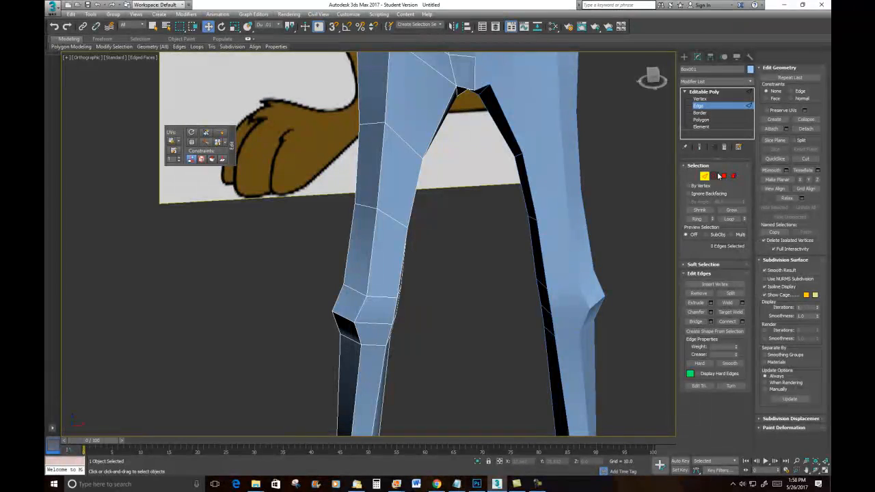
pyautogui.click(724, 177)
pyautogui.click(374, 312)
pyautogui.keyDown('ctrl'); pyautogui.click(369, 331); pyautogui.keyUp('ctrl')
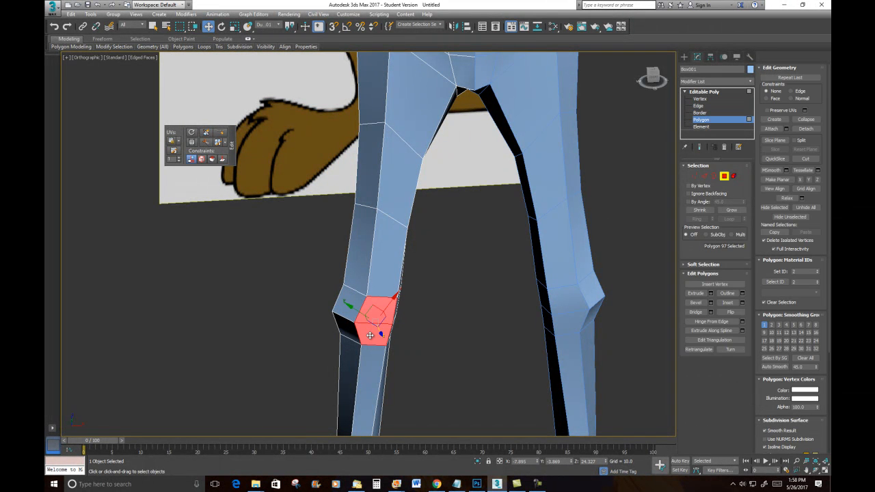
pyautogui.click(271, 25)
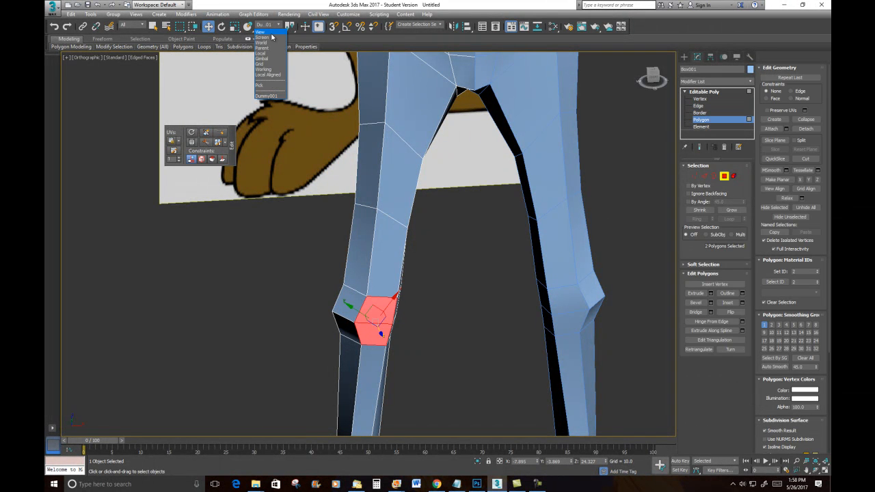
pyautogui.click(261, 42)
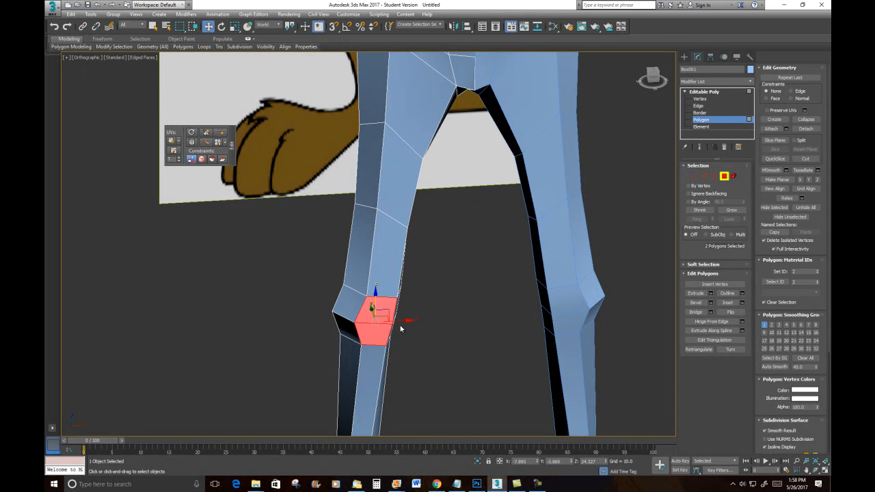
pyautogui.moveTo(400, 320); pyautogui.dragTo(392, 319)
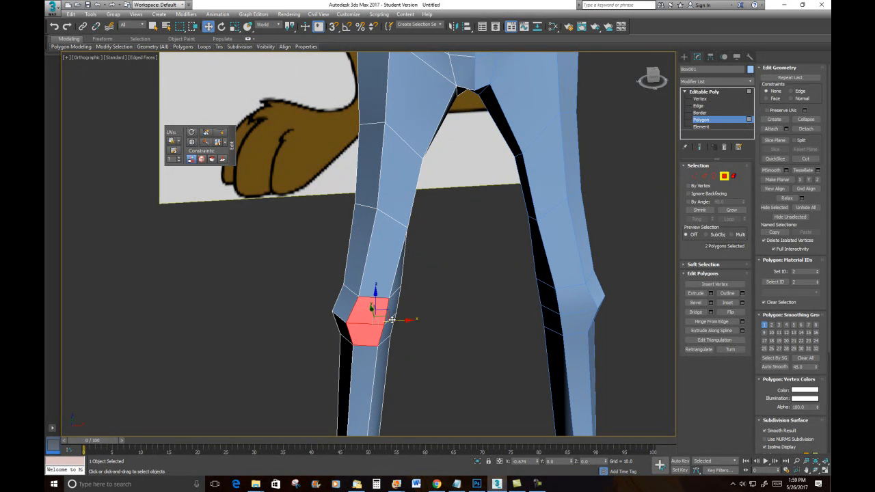
# - Move individual thigh and knee vertices sideways to match the leg outline of the reference image
pyautogui.keyDown('alt'); pyautogui.moveTo(410, 239); pyautogui.dragTo(567, 217, button='middle'); pyautogui.keyUp('alt')
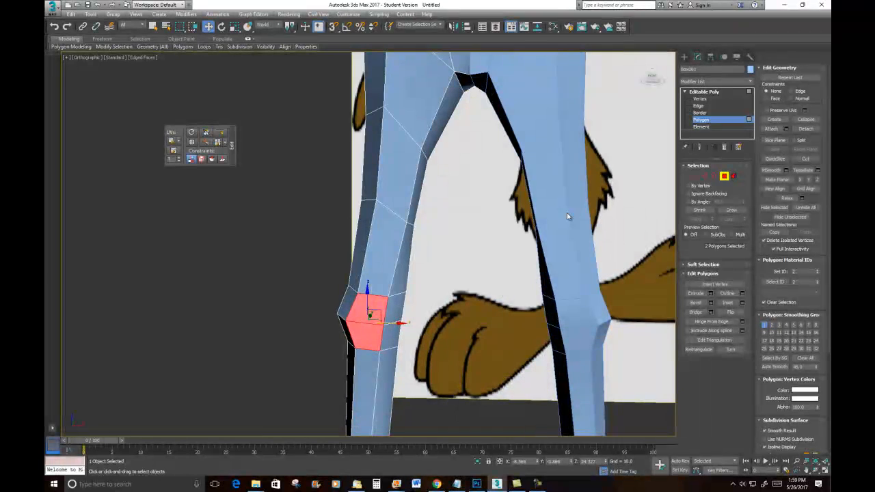
pyautogui.click(695, 176)
pyautogui.click(376, 197)
pyautogui.moveTo(397, 200); pyautogui.dragTo(387, 200)
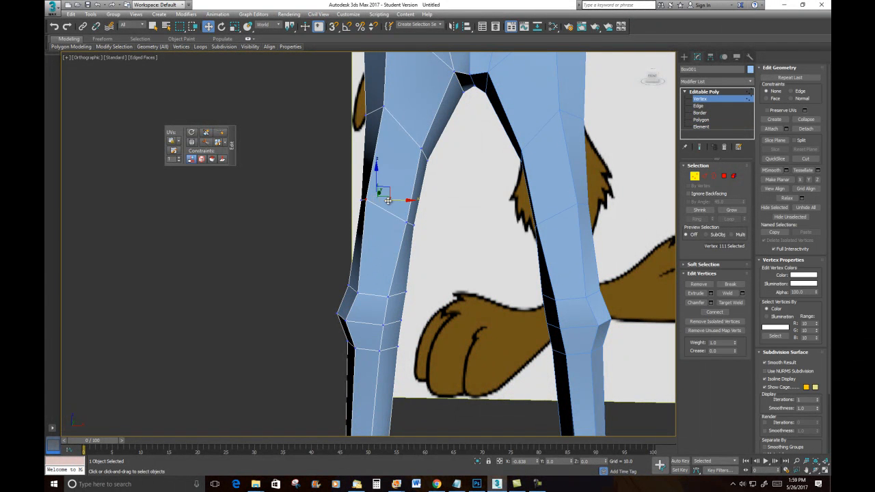
pyautogui.click(385, 102)
pyautogui.moveTo(403, 107); pyautogui.dragTo(394, 106)
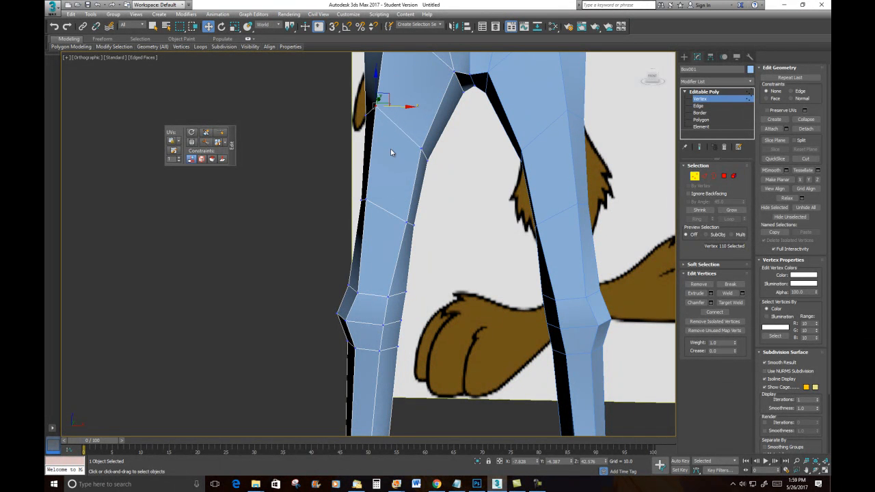
pyautogui.click(366, 197)
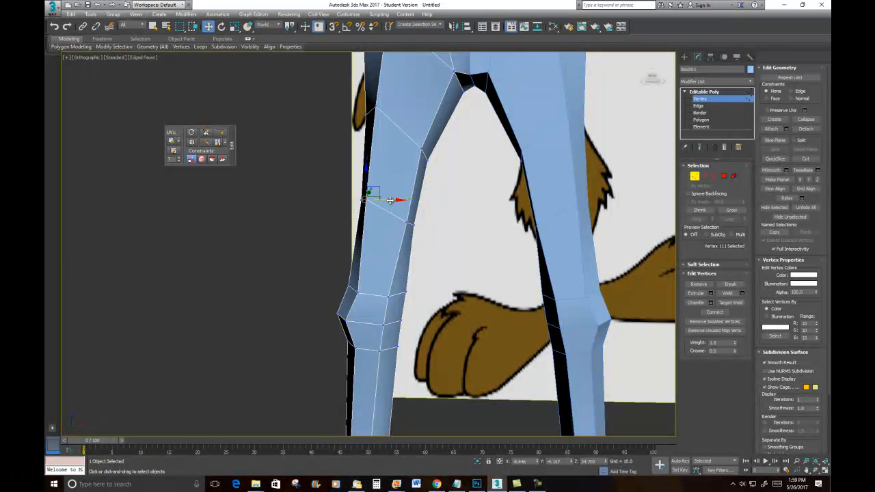
pyautogui.moveTo(392, 202); pyautogui.dragTo(395, 202)
pyautogui.click(422, 147)
pyautogui.click(408, 224)
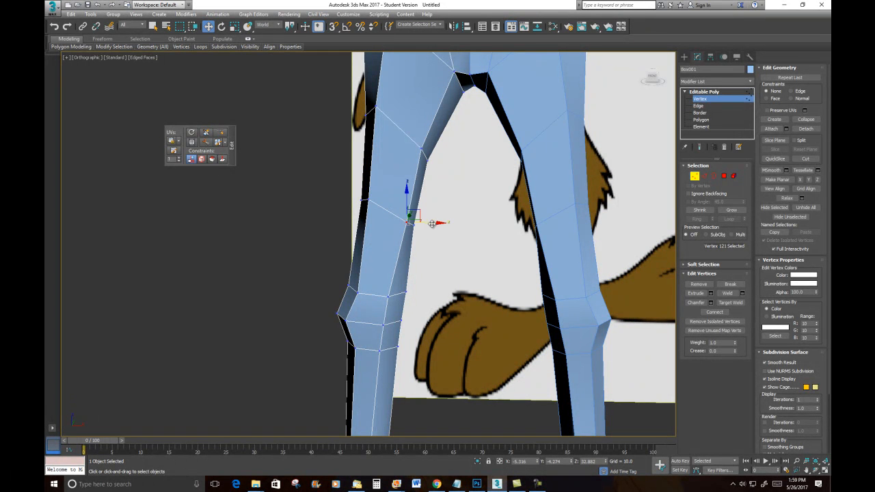
pyautogui.moveTo(433, 224); pyautogui.dragTo(425, 223)
pyautogui.click(433, 164)
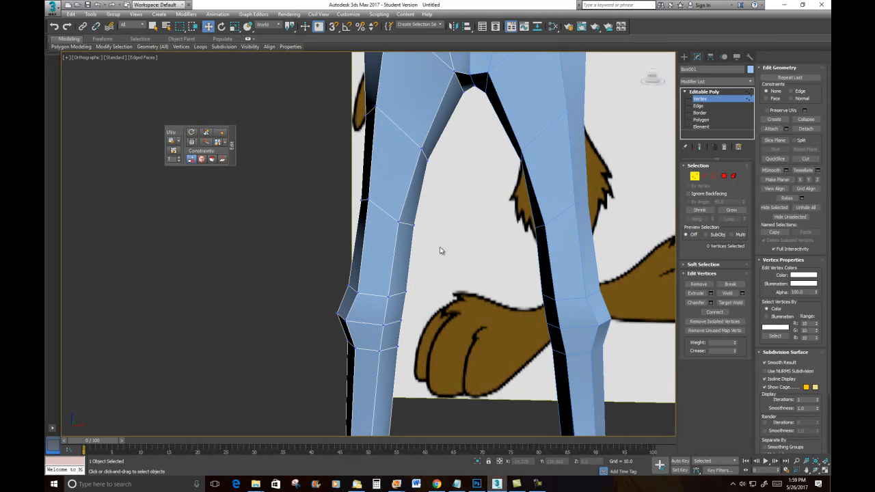
pyautogui.moveTo(398, 297)
pyautogui.mouseDown()
pyautogui.moveTo(385, 302)
pyautogui.moveTo(415, 292)
pyautogui.mouseUp()
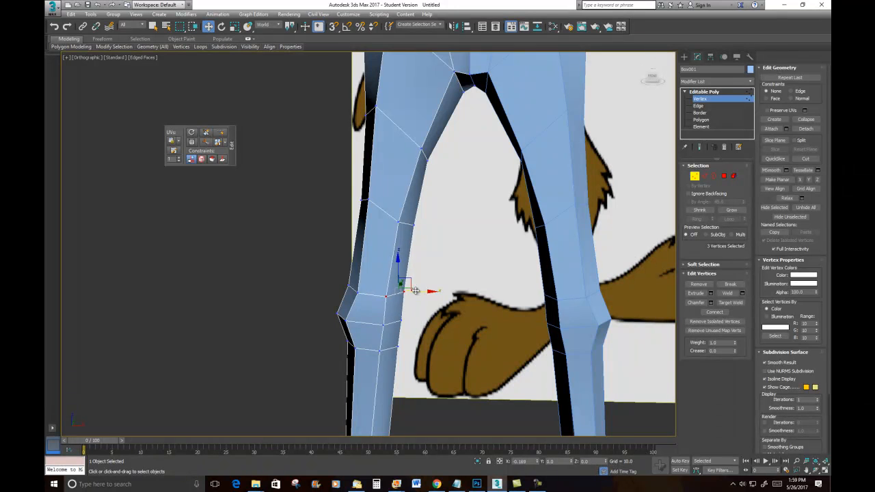
pyautogui.click(428, 217)
# - Zoom out to view the whole coyote model against the reference
pyautogui.scroll(-3, 438, 261)
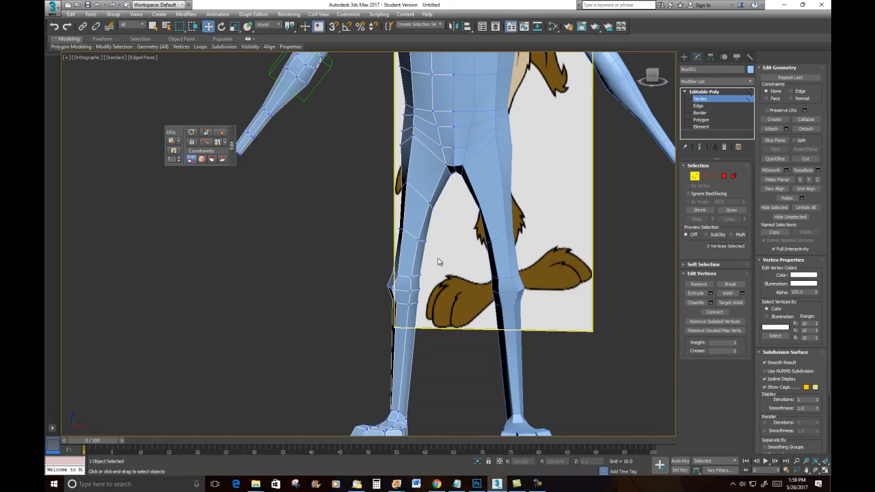
pyautogui.scroll(-3, 438, 261)
pyautogui.scroll(5, 503, 184)
pyautogui.scroll(-2, 473, 243)
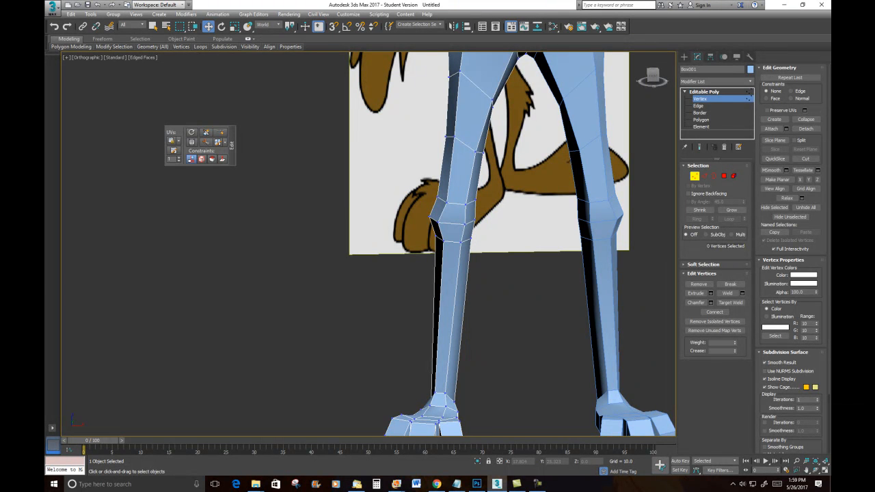
pyautogui.scroll(-5, 617, 329)
pyautogui.moveTo(617, 328); pyautogui.dragTo(502, 369, button='middle')
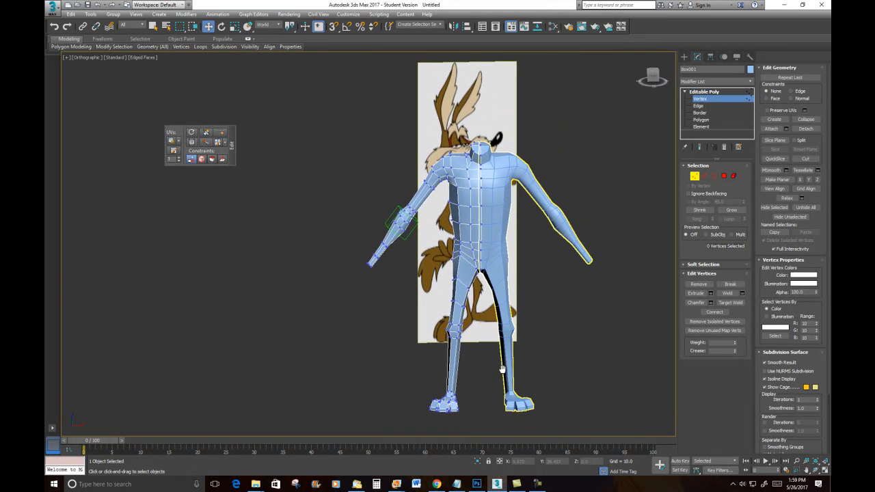